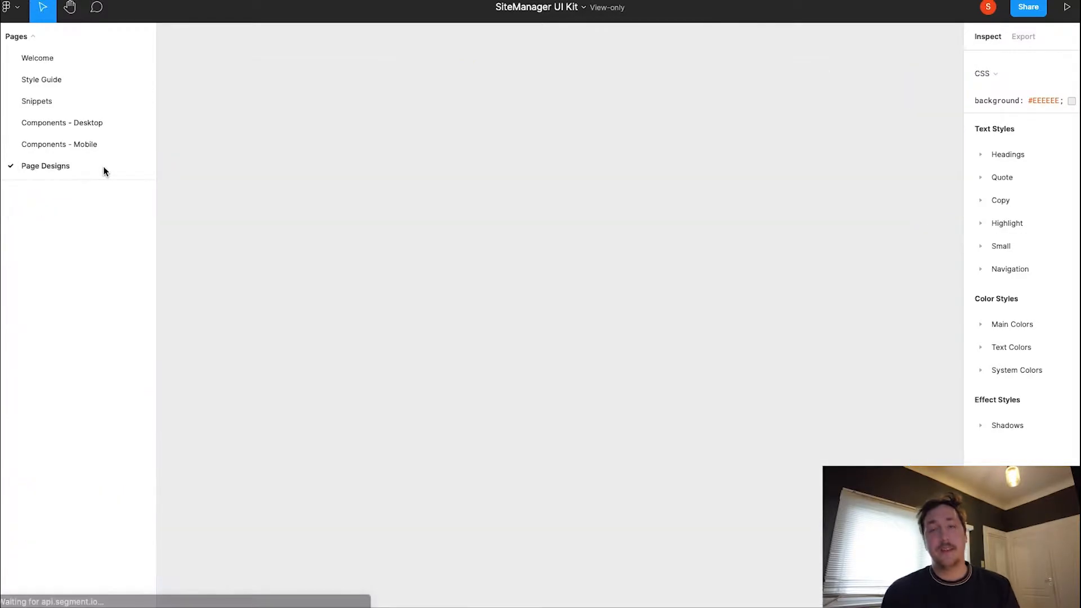
- Examine the desktop and mobile home layouts in the SiteManager UI Kit's page designs
{"action": "scroll", "coordinate": [383, 107], "scroll_direction": "up", "scroll_amount": 2}
{"action": "scroll", "coordinate": [383, 106], "scroll_direction": "up", "scroll_amount": 4}
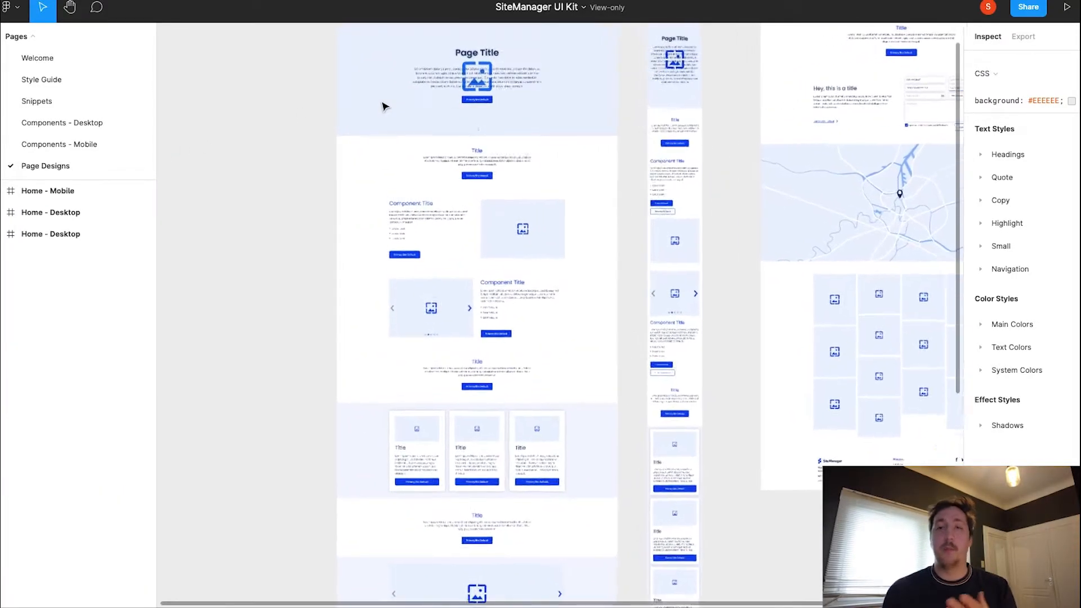
{"action": "scroll", "coordinate": [383, 106], "scroll_direction": "down", "scroll_amount": 1}
{"action": "scroll", "coordinate": [383, 107], "scroll_direction": "right", "scroll_amount": 2}
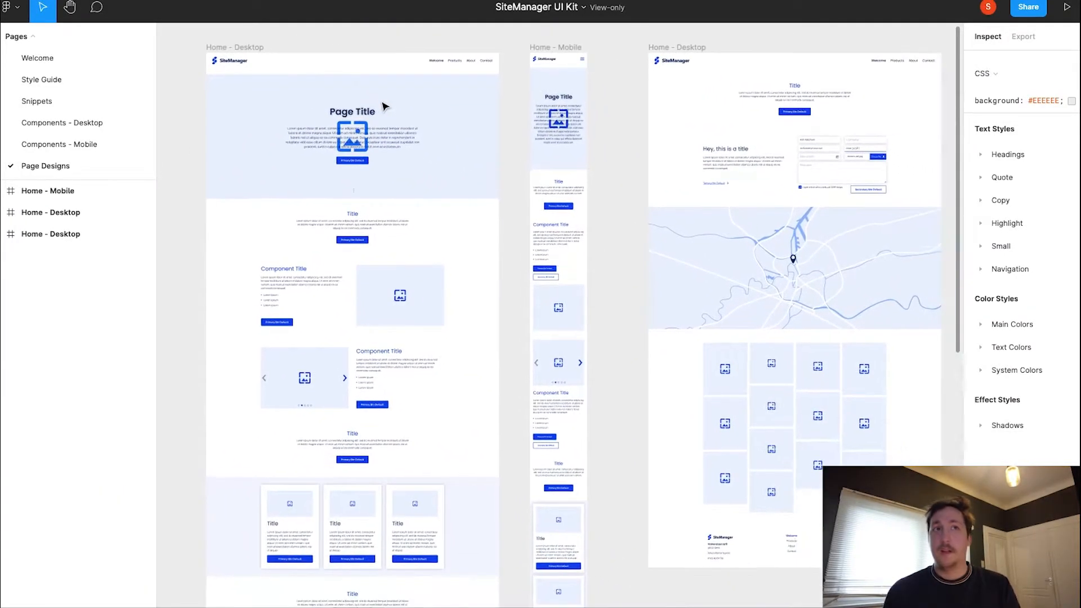
{"action": "scroll", "coordinate": [383, 107], "scroll_direction": "down", "scroll_amount": 2}
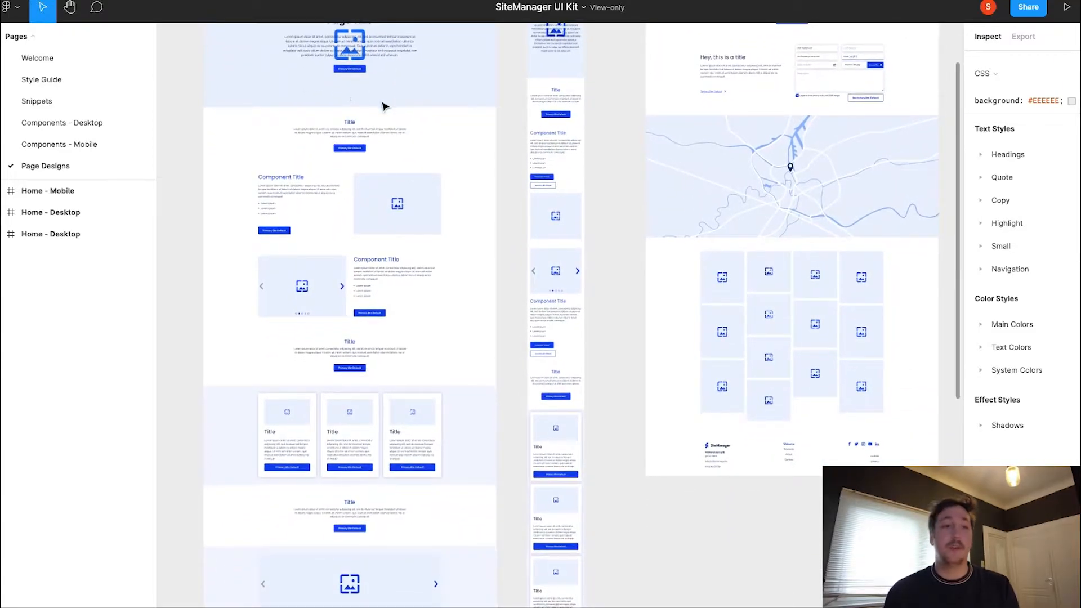
{"action": "scroll", "coordinate": [383, 107], "scroll_direction": "up", "scroll_amount": 3}
{"action": "scroll", "coordinate": [383, 107], "scroll_direction": "right", "scroll_amount": 1}
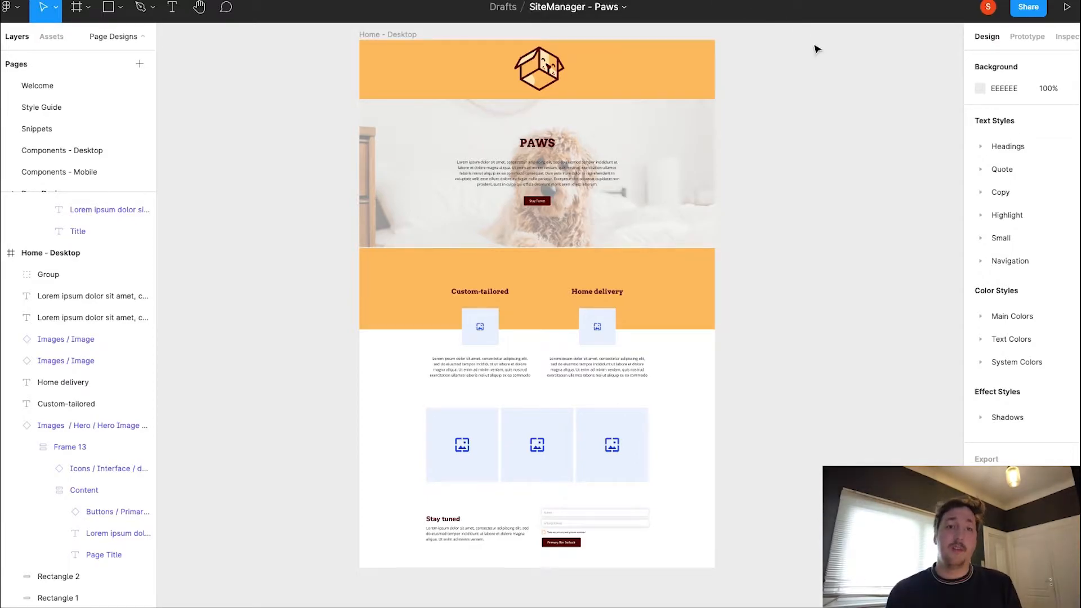
- Review the Paws desktop home design from the logo header and hero image down to the Stay tuned form
{"action": "scroll", "coordinate": [774, 60], "scroll_direction": "up", "scroll_amount": 5}
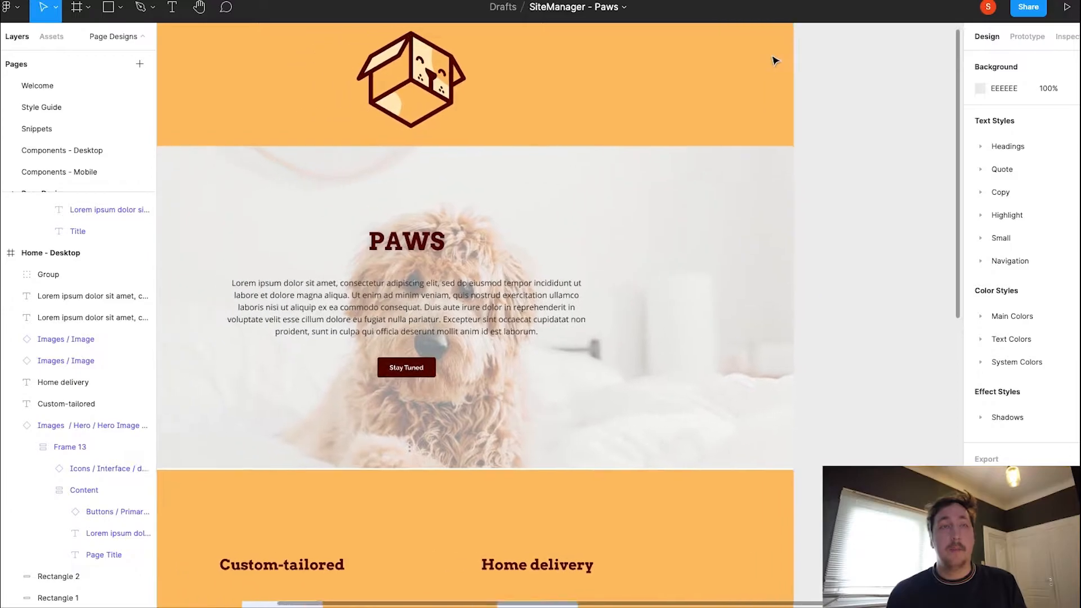
{"action": "scroll", "coordinate": [774, 60], "scroll_direction": "up", "scroll_amount": 1}
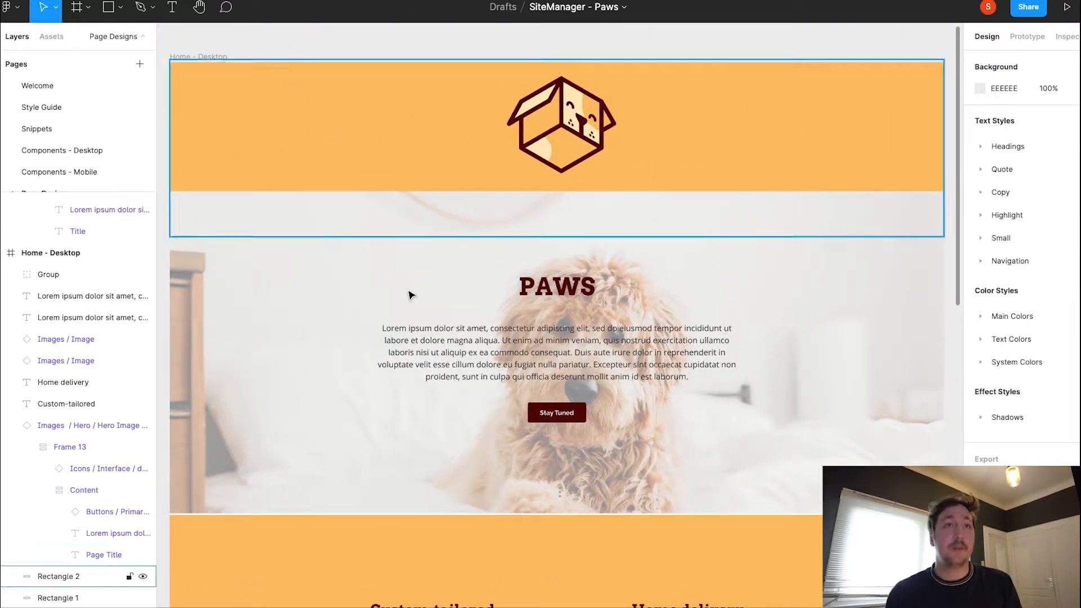
{"action": "scroll", "coordinate": [327, 307], "scroll_direction": "down", "scroll_amount": 3}
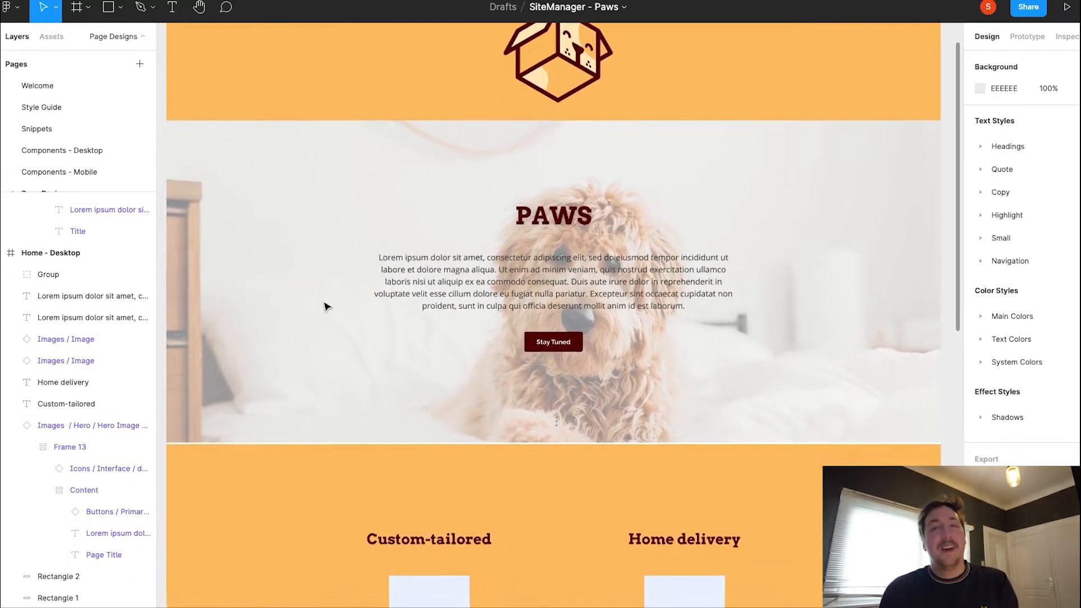
{"action": "scroll", "coordinate": [326, 307], "scroll_direction": "down", "scroll_amount": 8}
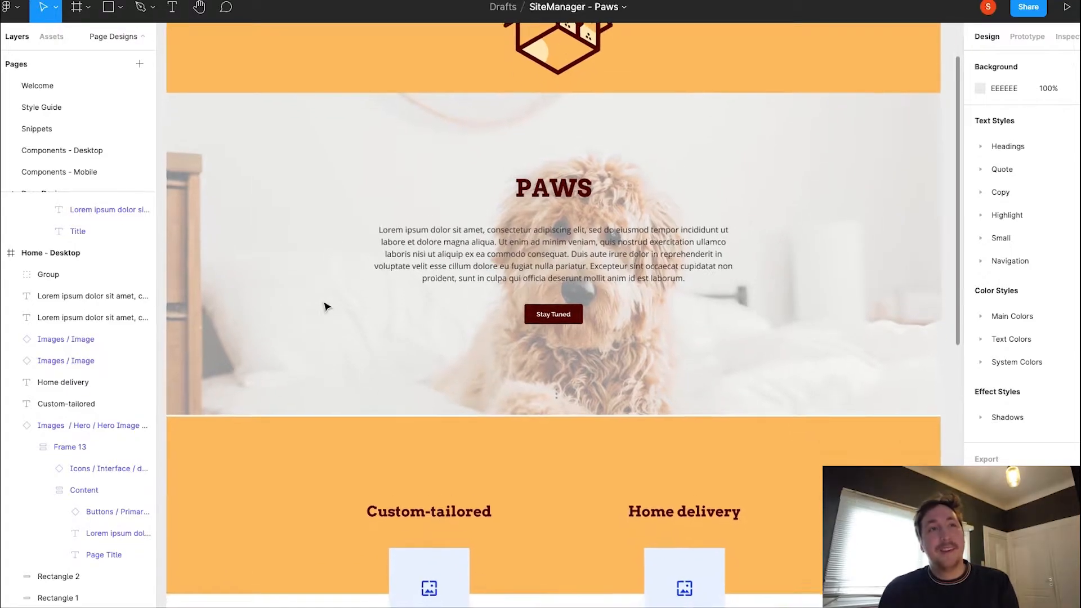
{"action": "scroll", "coordinate": [327, 307], "scroll_direction": "down", "scroll_amount": 4}
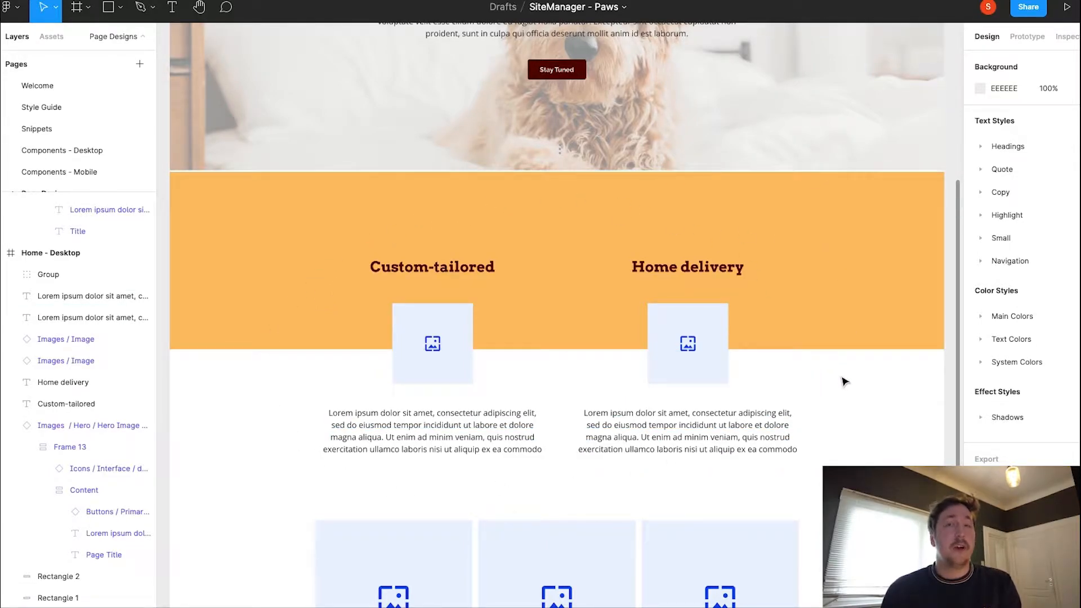
{"action": "scroll", "coordinate": [844, 382], "scroll_direction": "down", "scroll_amount": 5}
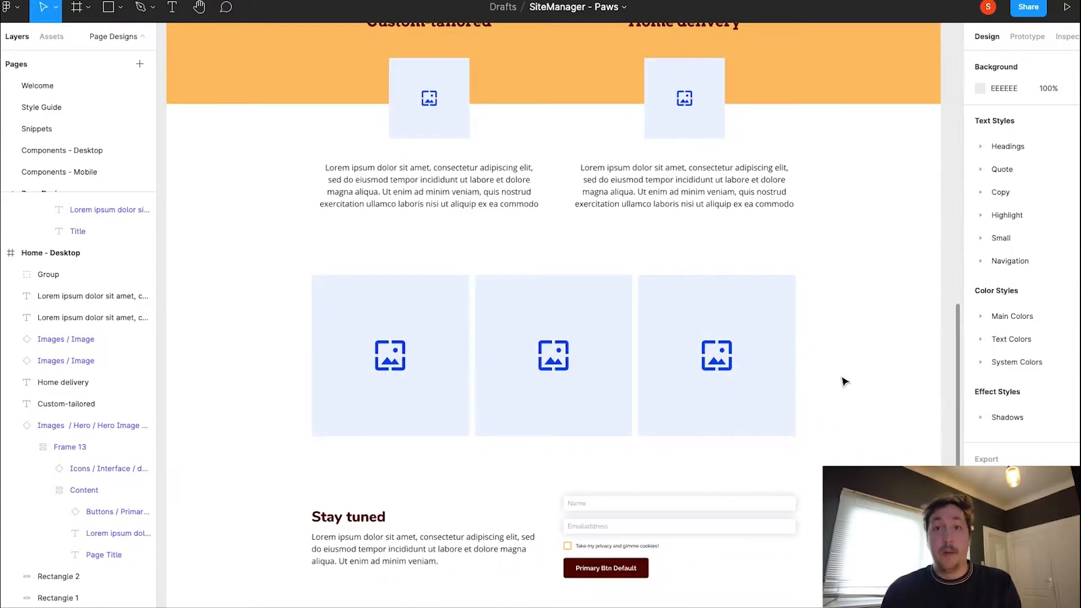
{"action": "scroll", "coordinate": [845, 382], "scroll_direction": "down", "scroll_amount": 2}
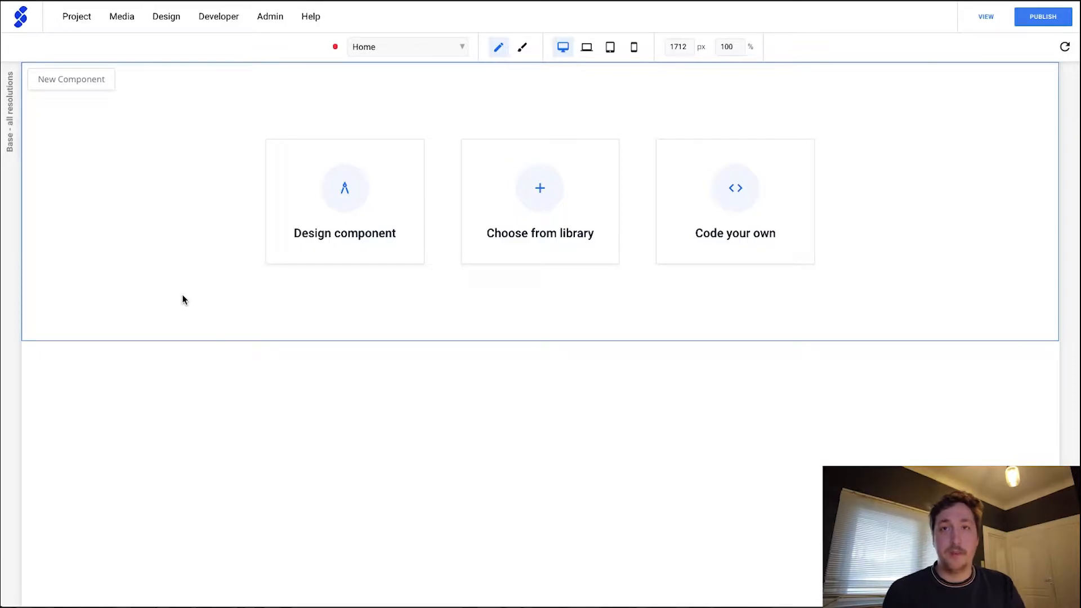
- Switch to the SiteManager project and open its global Stylesheet to review the default colors, headers and buttons
{"action": "left_click", "coordinate": [371, 52]}
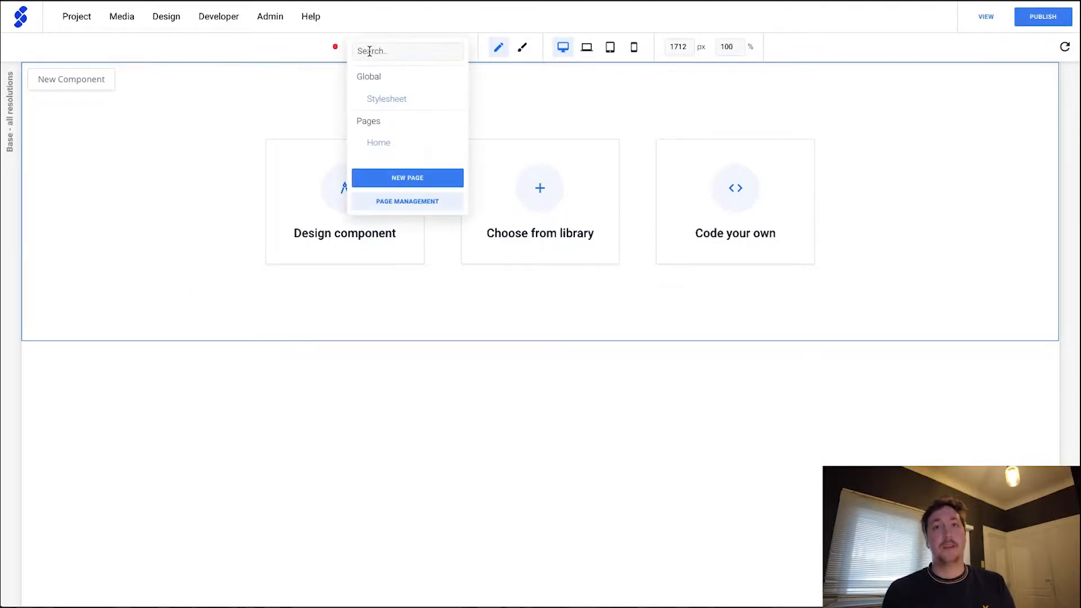
{"action": "left_click", "coordinate": [419, 100]}
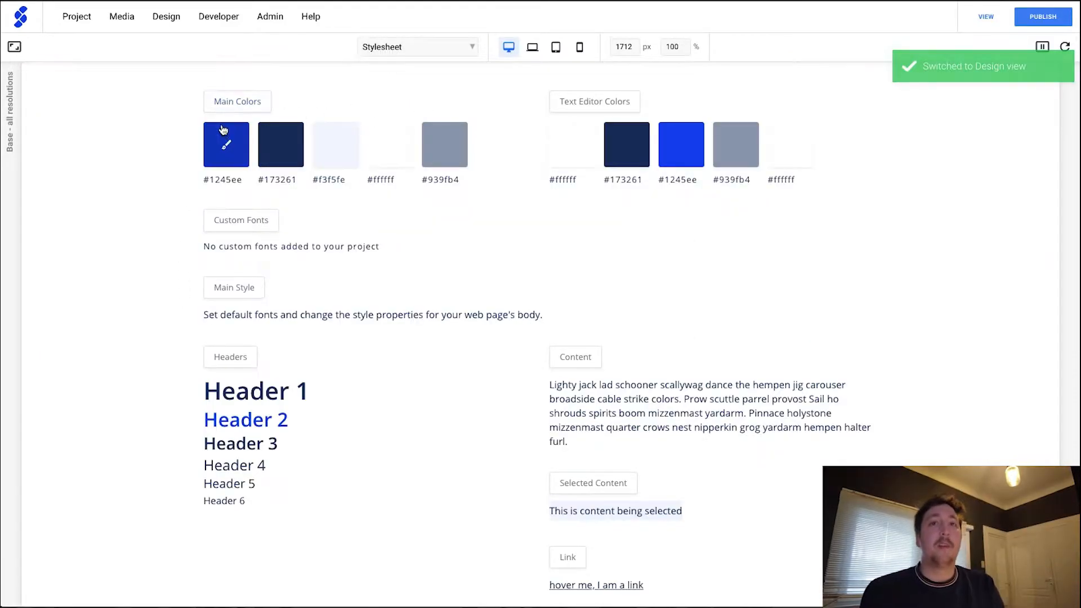
{"action": "scroll", "coordinate": [183, 255], "scroll_direction": "down", "scroll_amount": 8}
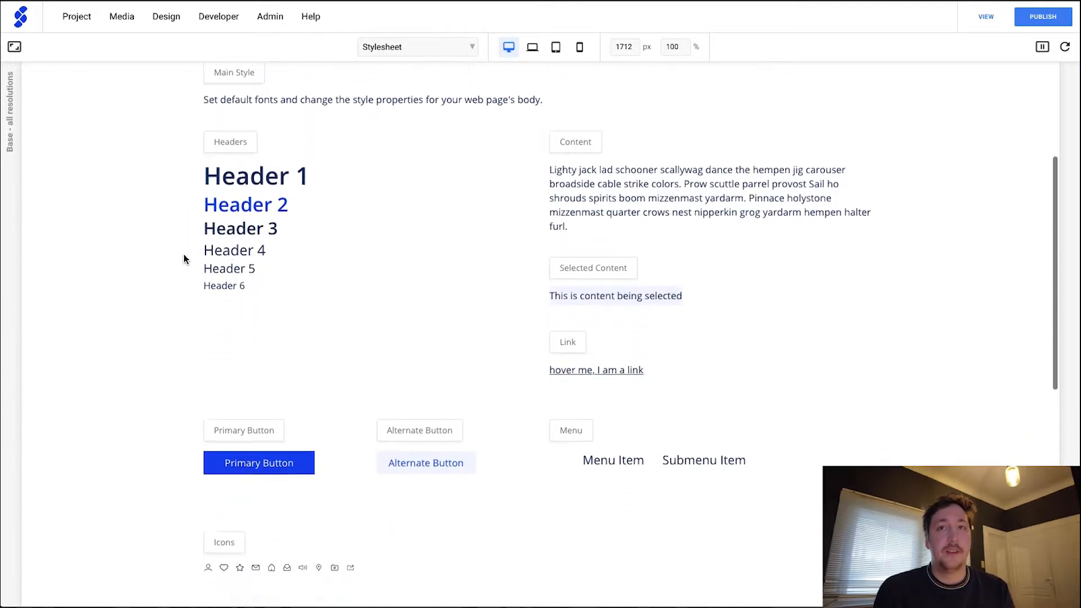
{"action": "scroll", "coordinate": [184, 256], "scroll_direction": "down", "scroll_amount": 5}
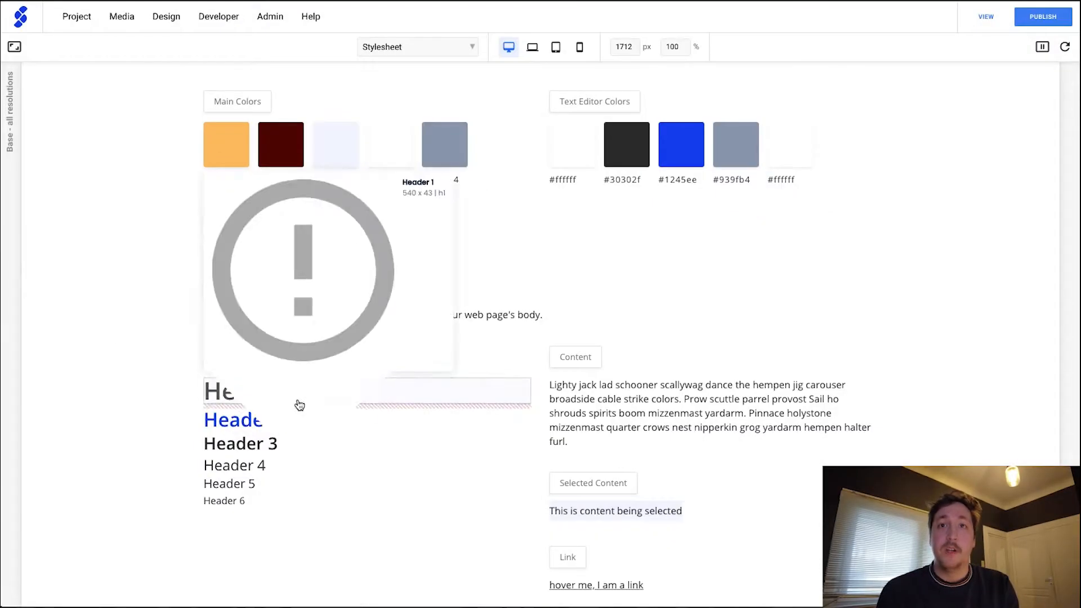
- Style Header 2 in the orange main color and give the primary button a border radius of 10
{"action": "left_click", "coordinate": [338, 419]}
{"action": "left_click", "coordinate": [128, 484]}
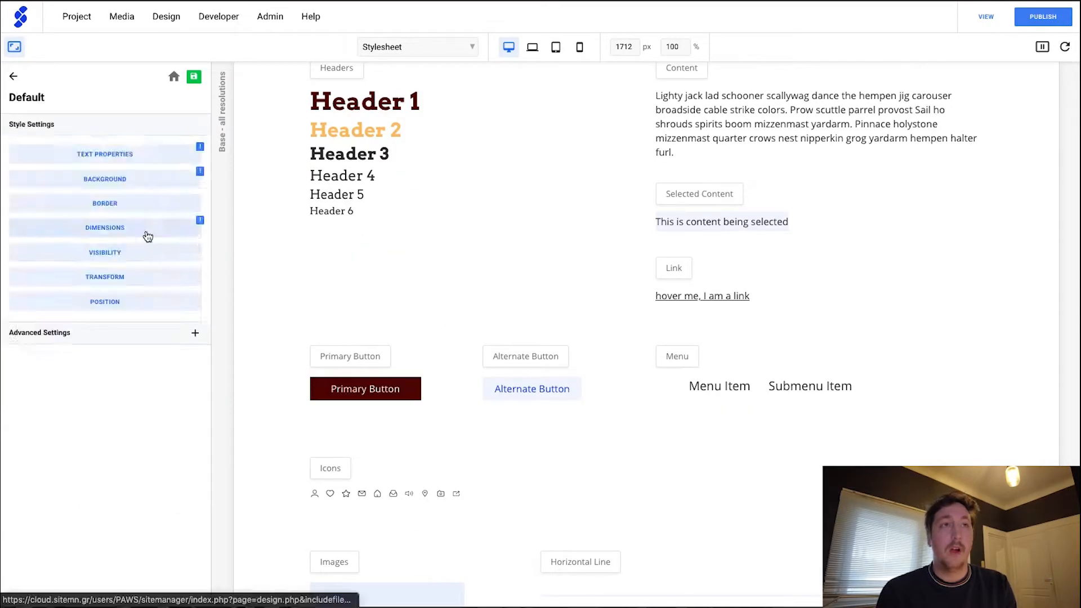
{"action": "left_click", "coordinate": [79, 204]}
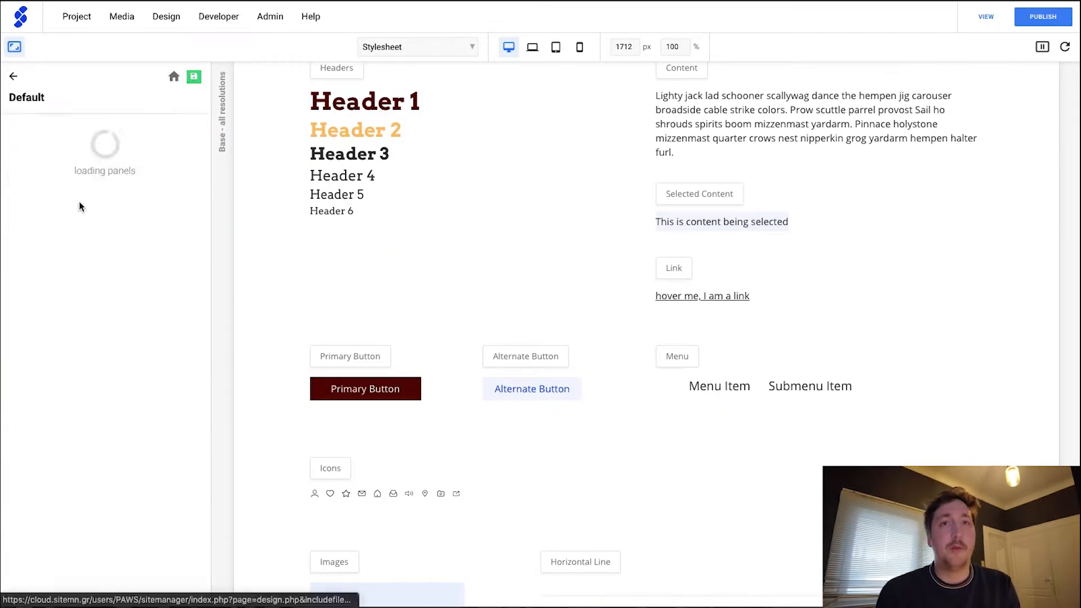
{"action": "type", "text": "10"}
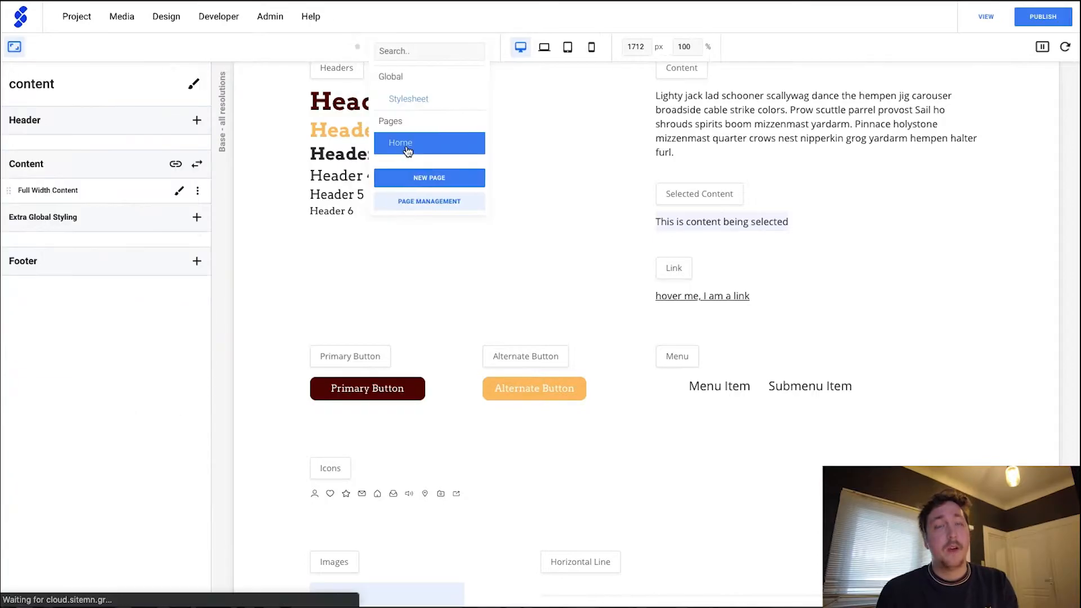
- Open the Home page and add the Logo Banner component from the image banners to its header
{"action": "left_click", "coordinate": [405, 147]}
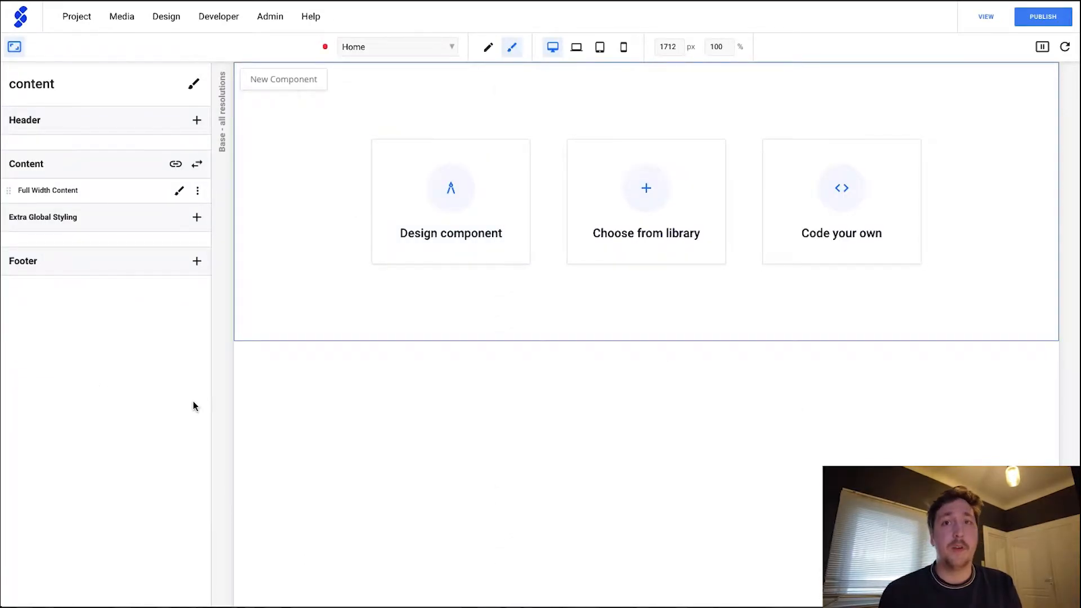
{"action": "left_click", "coordinate": [196, 121]}
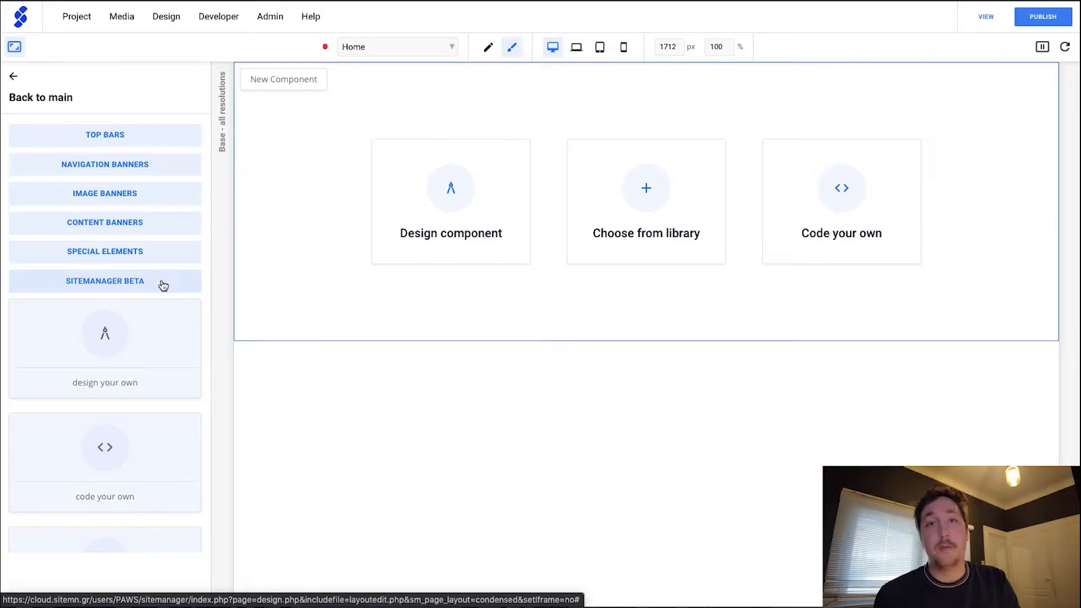
{"action": "left_click", "coordinate": [169, 203]}
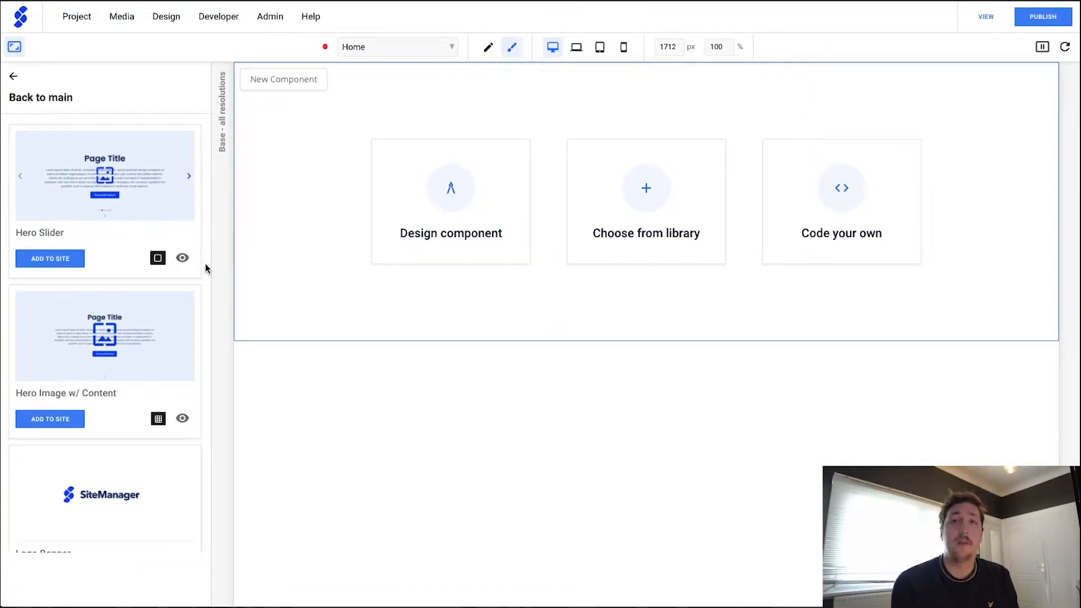
{"action": "left_click_drag", "start_coordinate": [208, 268], "coordinate": [208, 343]}
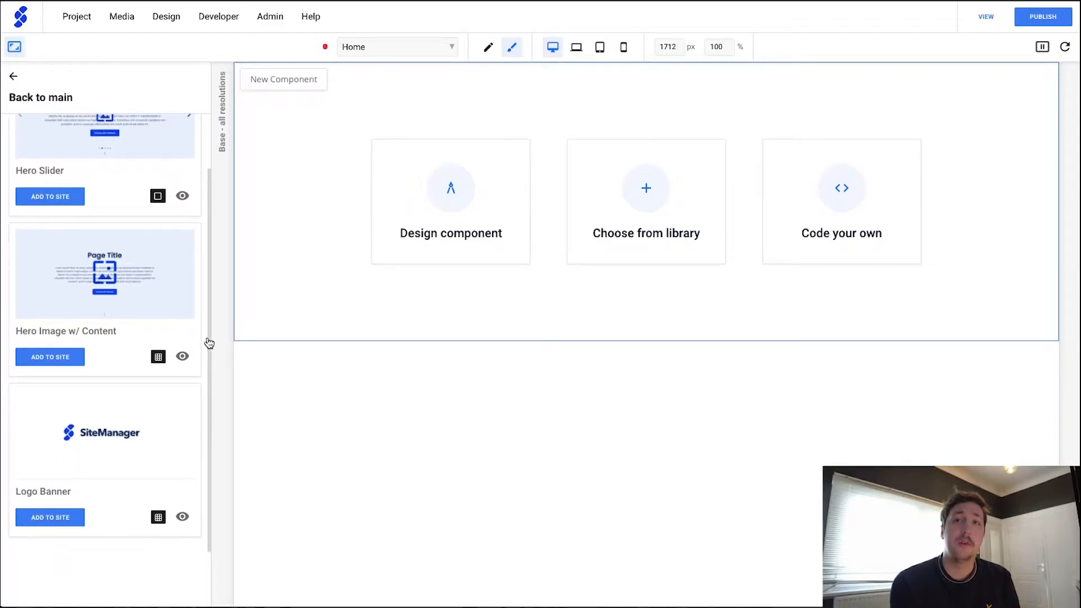
{"action": "left_click", "coordinate": [51, 521]}
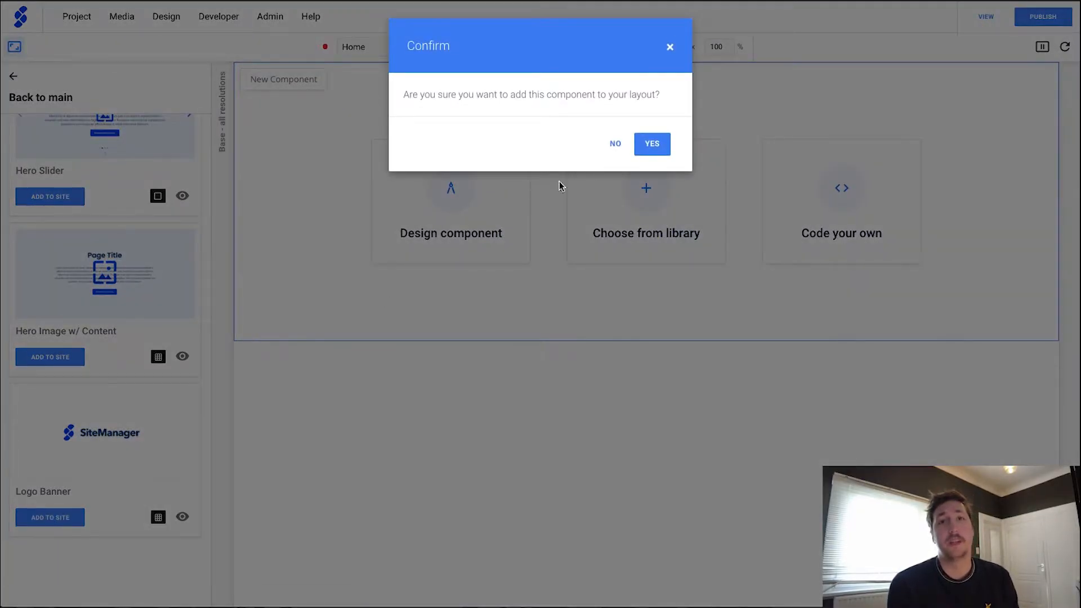
{"action": "left_click", "coordinate": [650, 145]}
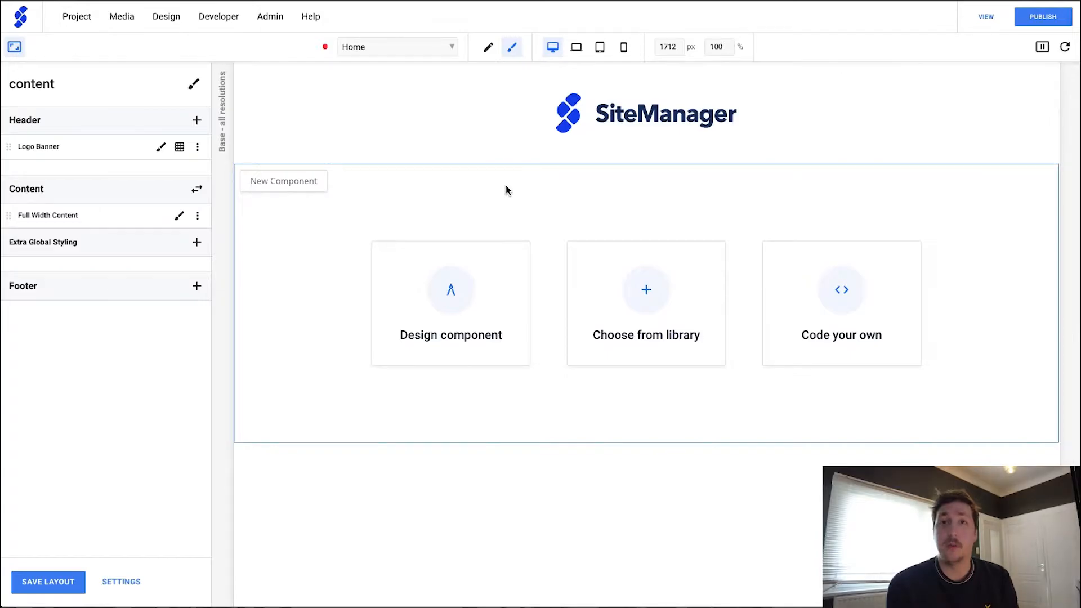
- Delete the default SiteManager logo in the project's Logo & Website title settings
{"action": "left_click", "coordinate": [76, 19]}
{"action": "mouse_move", "coordinate": [91, 177]}
{"action": "left_click", "coordinate": [190, 207]}
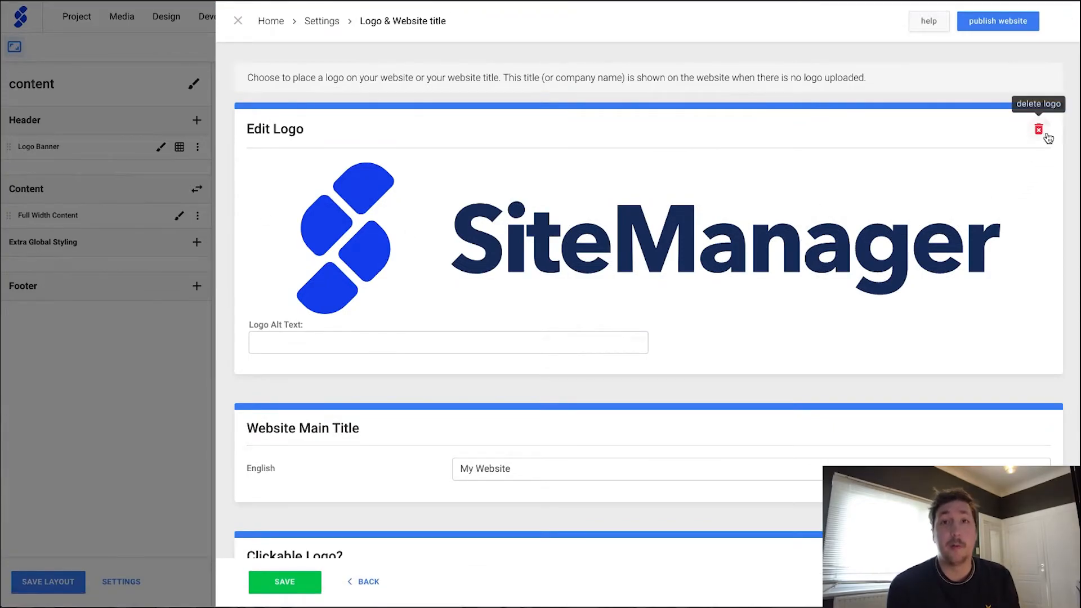
{"action": "left_click", "coordinate": [1039, 129]}
{"action": "left_click", "coordinate": [761, 145]}
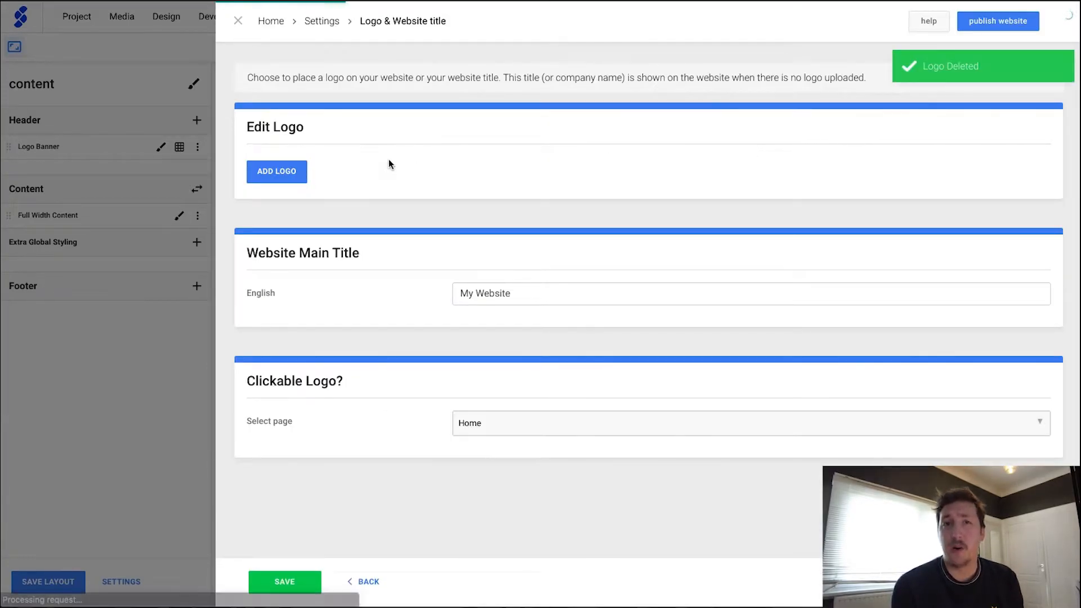
- Add the dog-in-a-box image as the website logo with the alt text "Paws logo" and save the settings
{"action": "left_click", "coordinate": [277, 171]}
{"action": "left_click", "coordinate": [287, 201]}
{"action": "left_click", "coordinate": [504, 461]}
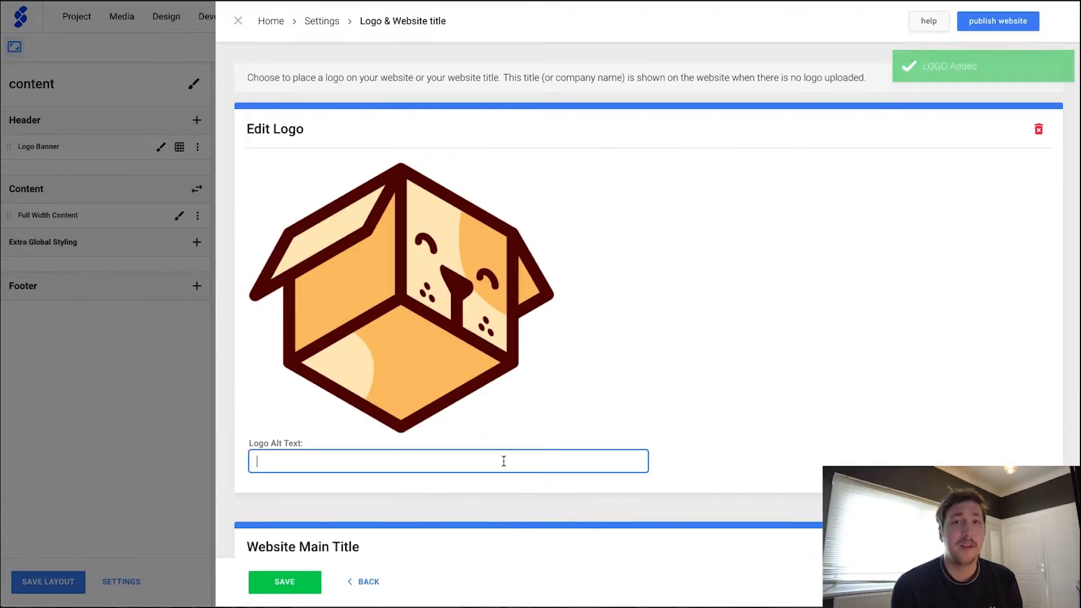
{"action": "type", "text": "Paws logo"}
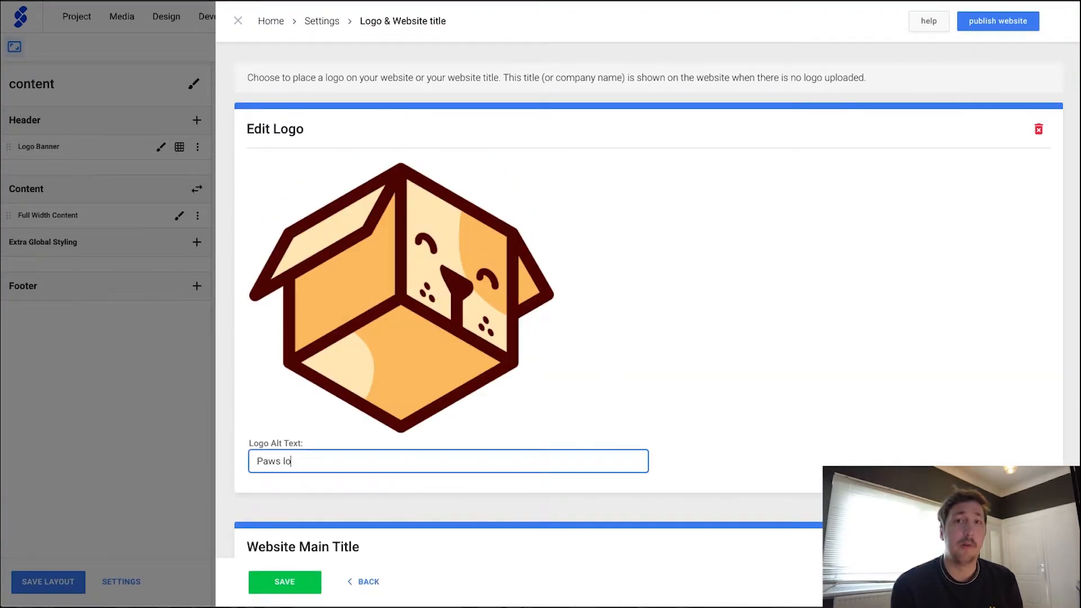
{"action": "left_click", "coordinate": [284, 582]}
- Set the header logo's maximum width to 100 pixels
{"action": "left_click", "coordinate": [628, 123]}
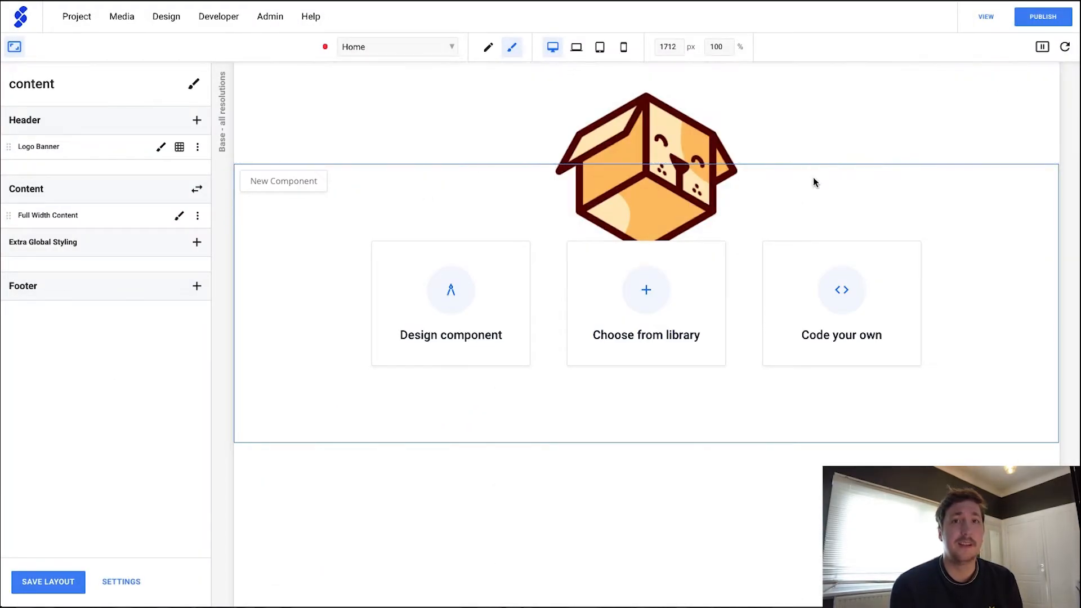
{"action": "left_click", "coordinate": [179, 241]}
{"action": "left_click", "coordinate": [90, 324]}
{"action": "key", "text": "BackSpace"}
{"action": "type", "text": "100"}
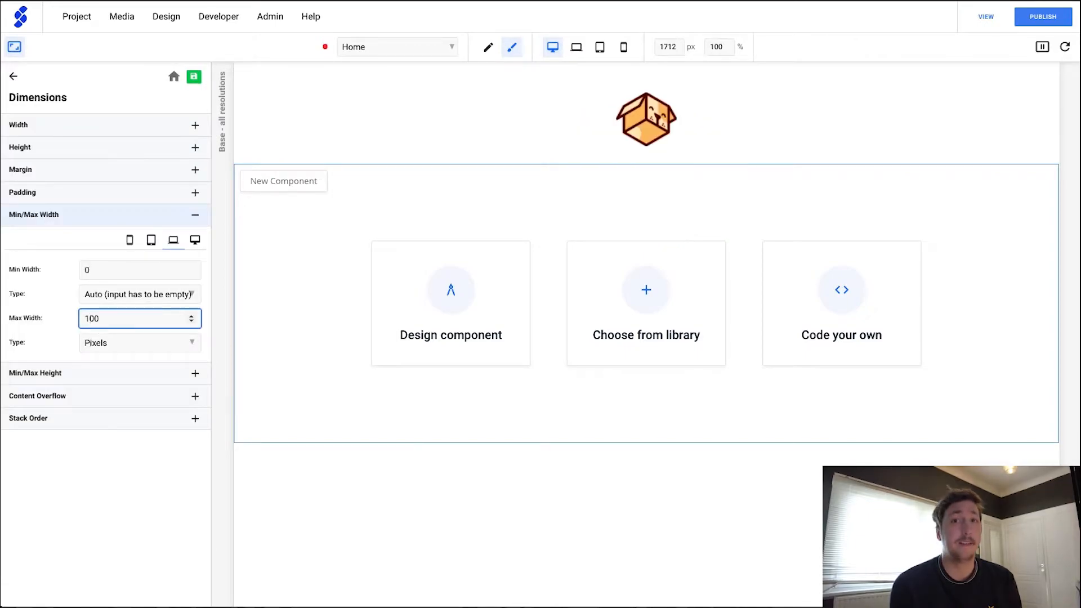
- Set the logo banner's background color to the orange Color 1 and return to the layout overview
{"action": "left_click", "coordinate": [914, 109]}
{"action": "left_click", "coordinate": [122, 151]}
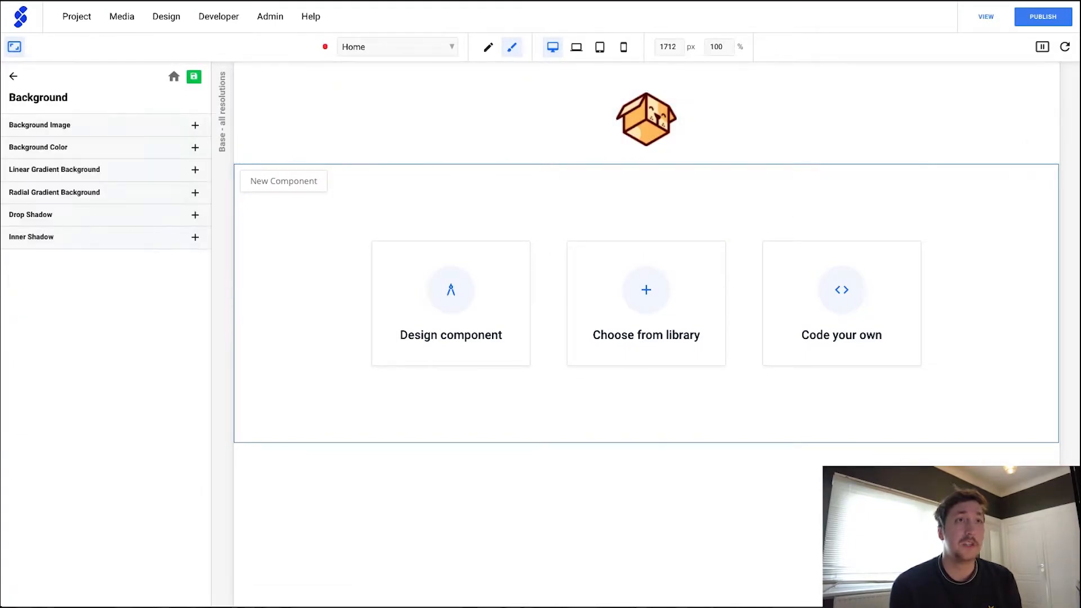
{"action": "left_click", "coordinate": [86, 151]}
{"action": "left_click", "coordinate": [129, 203]}
{"action": "left_click", "coordinate": [135, 262]}
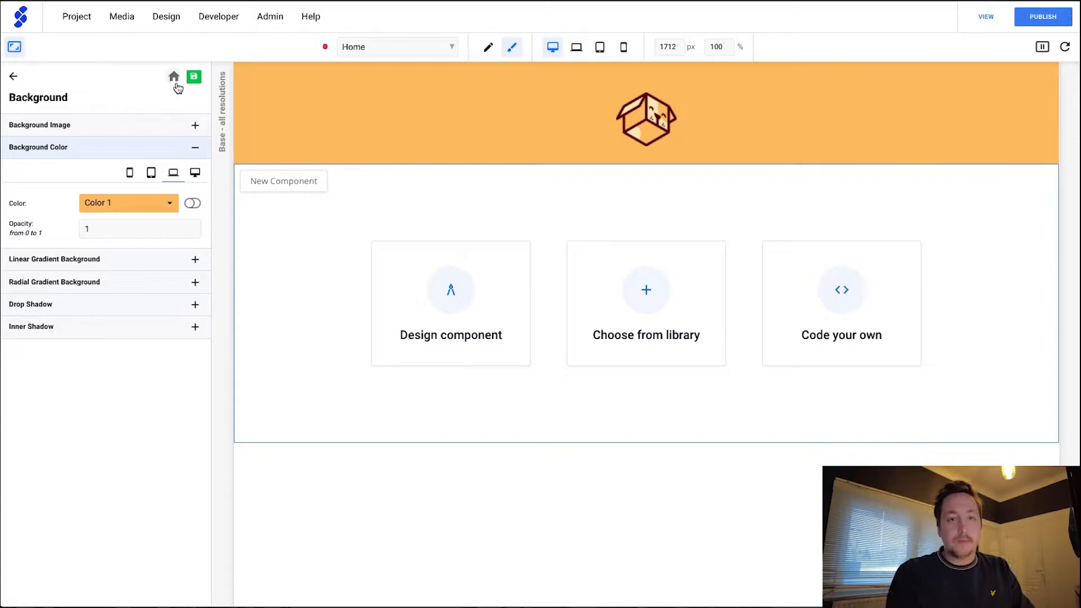
{"action": "left_click", "coordinate": [174, 77]}
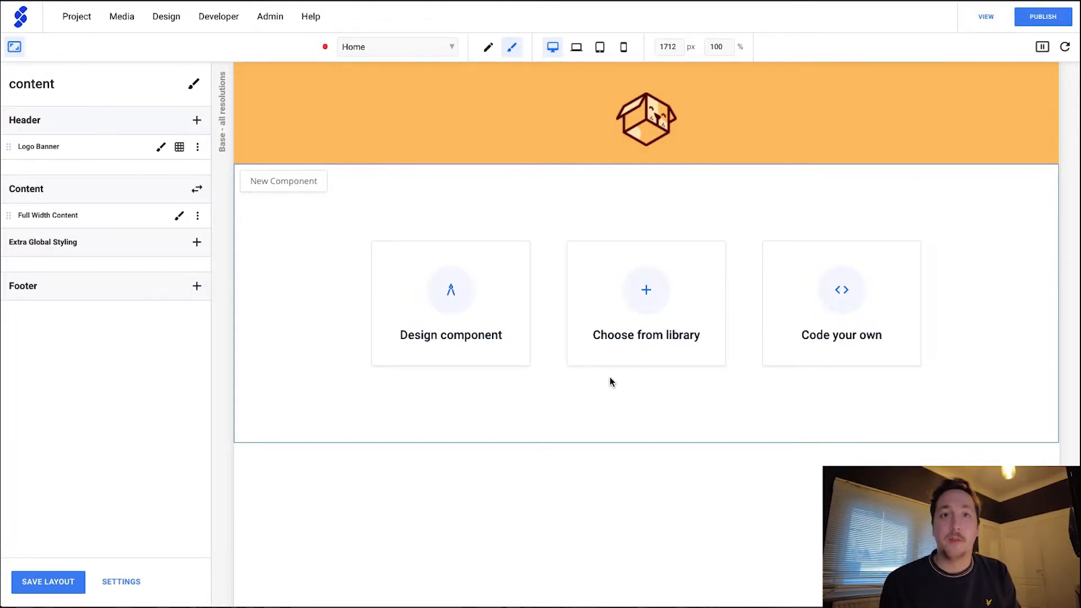
- Install the Hero Image w/ Content component from the platform library's Image Banners into the empty content area
{"action": "left_click", "coordinate": [610, 349]}
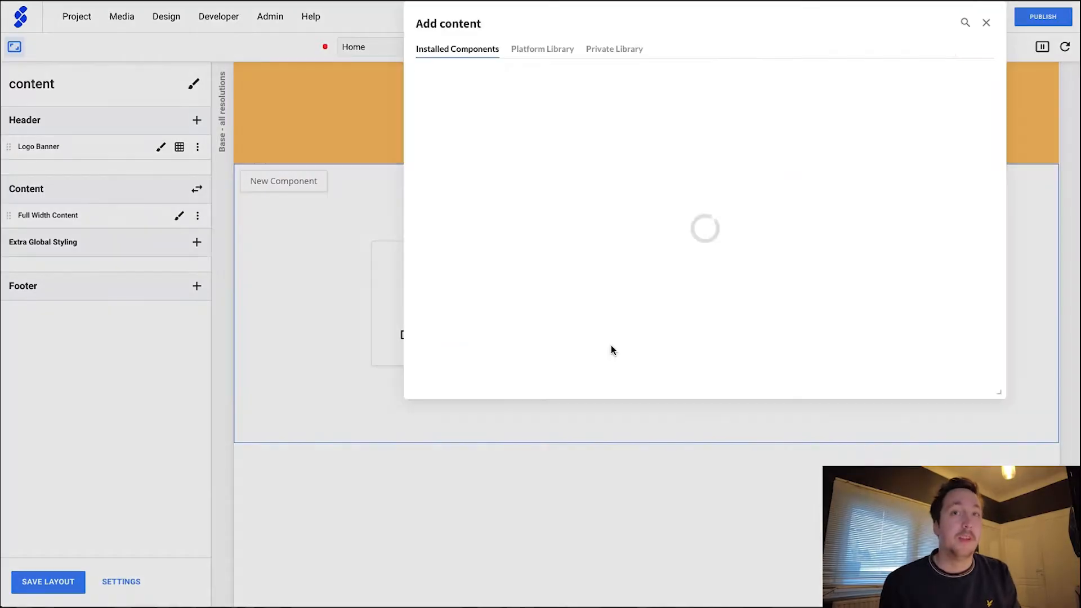
{"action": "left_click", "coordinate": [541, 56]}
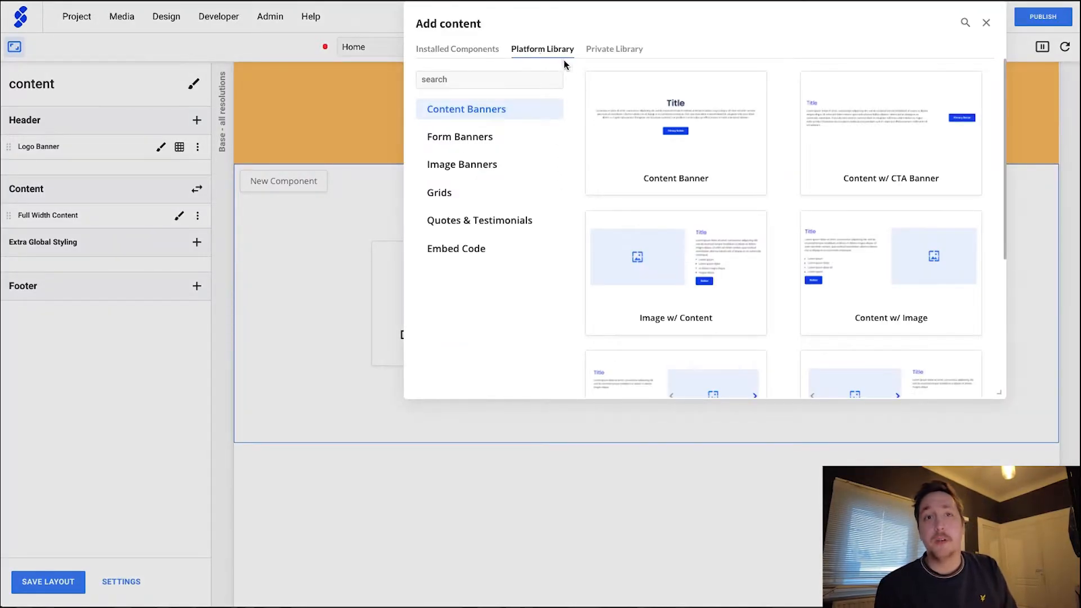
{"action": "left_click", "coordinate": [544, 164]}
{"action": "scroll", "coordinate": [623, 210], "scroll_direction": "down", "scroll_amount": 5}
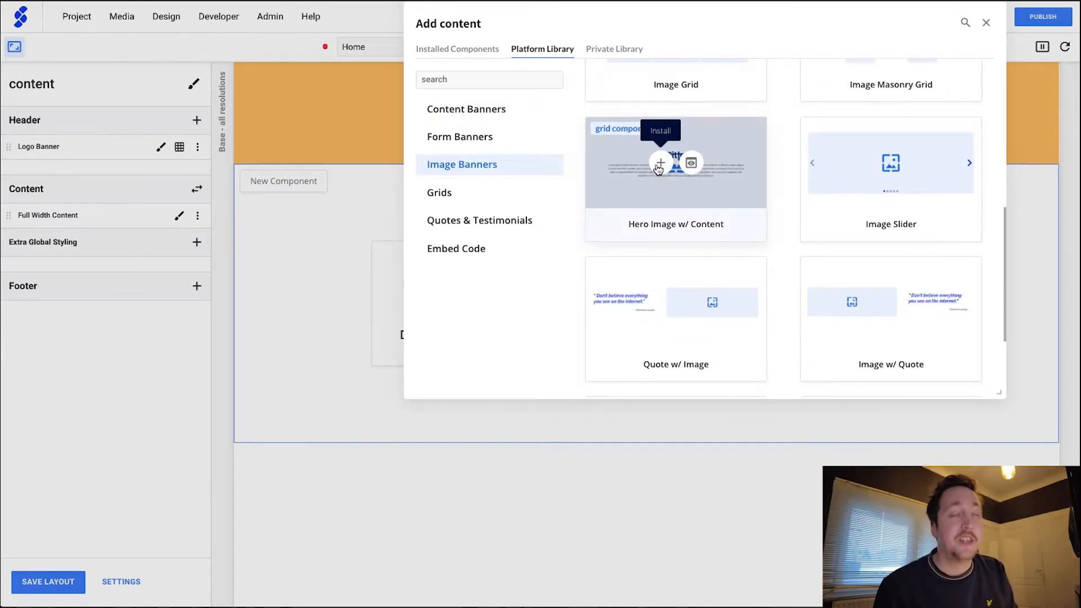
{"action": "left_click", "coordinate": [661, 163]}
- Set the hero component's title to "PAWS" and its button text to "Stay tuned", and save the content
{"action": "double_click", "coordinate": [536, 165]}
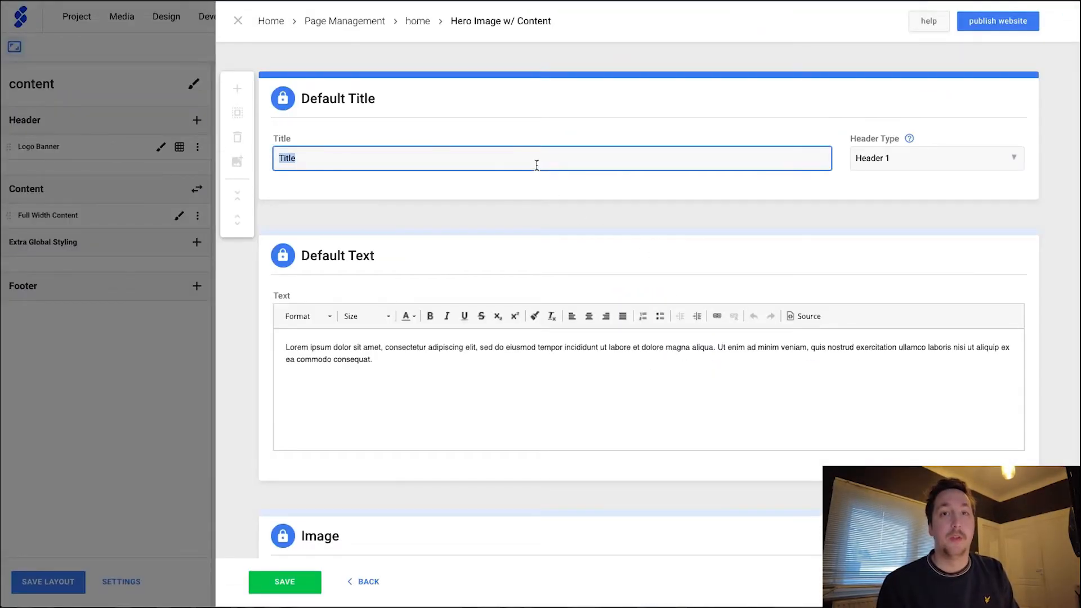
{"action": "scroll", "coordinate": [512, 337], "scroll_direction": "down", "scroll_amount": 6}
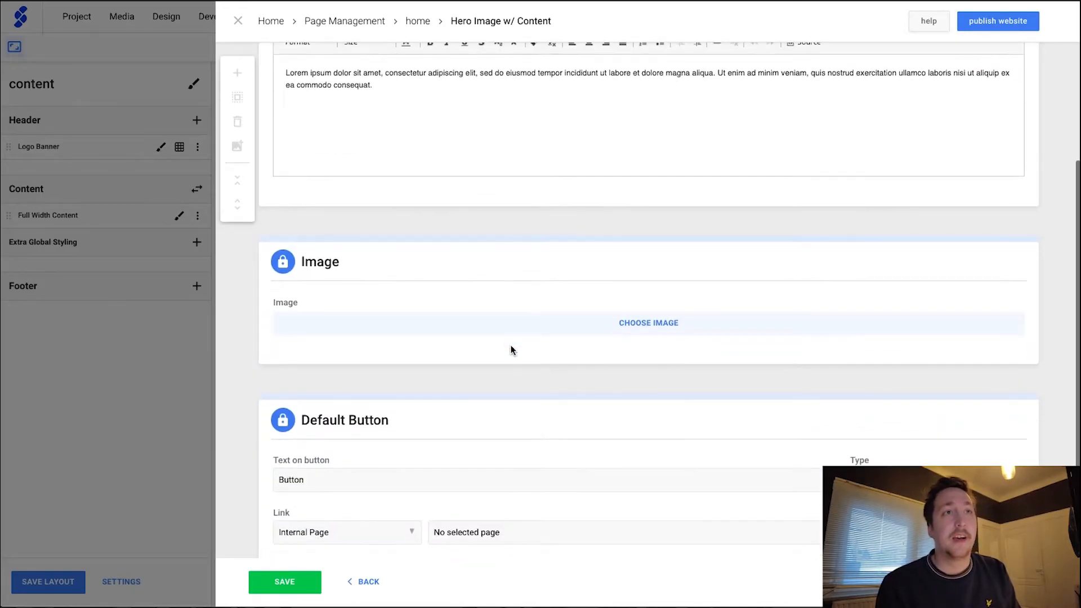
{"action": "left_click", "coordinate": [285, 582]}
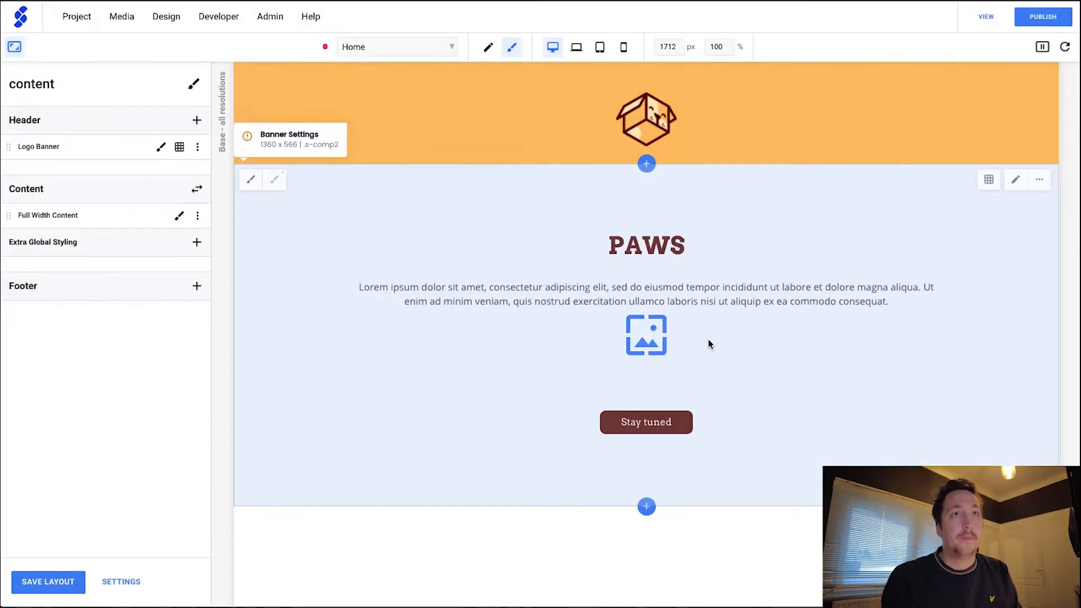
- Upload doggo.jpg from the Downloads folder to the image library through the hero component's image setting
{"action": "left_click", "coordinate": [1015, 179]}
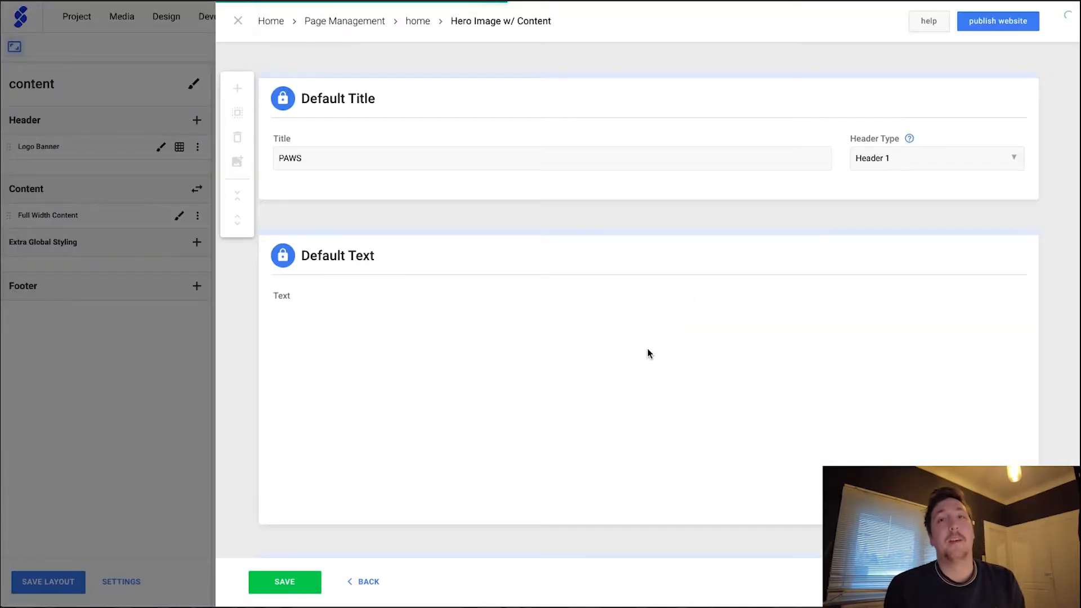
{"action": "scroll", "coordinate": [648, 349], "scroll_direction": "down", "scroll_amount": 2}
{"action": "scroll", "coordinate": [648, 350], "scroll_direction": "down", "scroll_amount": 2}
{"action": "left_click", "coordinate": [649, 403]}
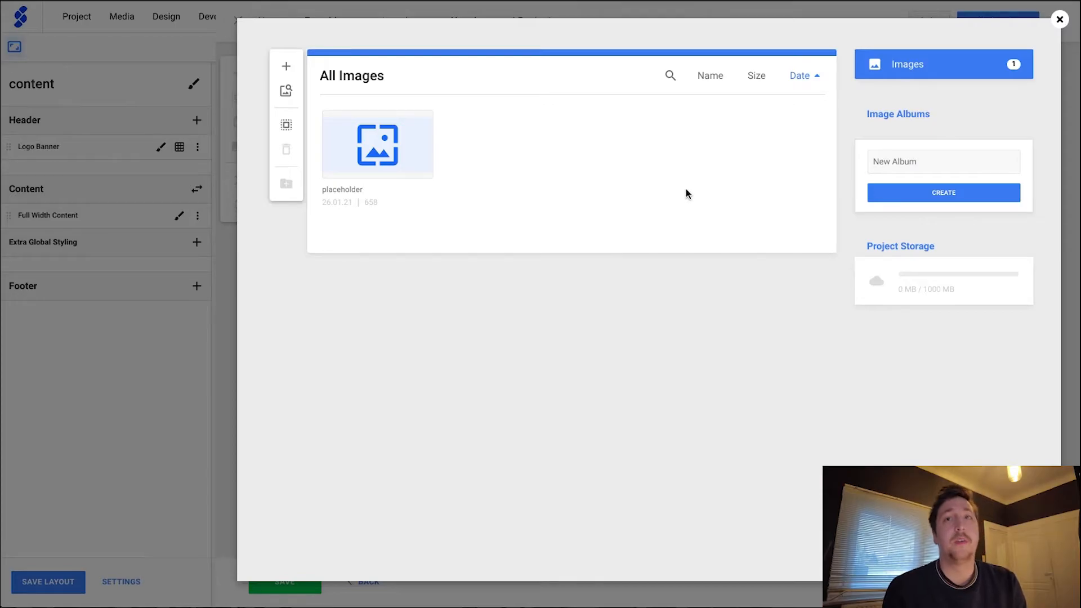
{"action": "left_click", "coordinate": [286, 66]}
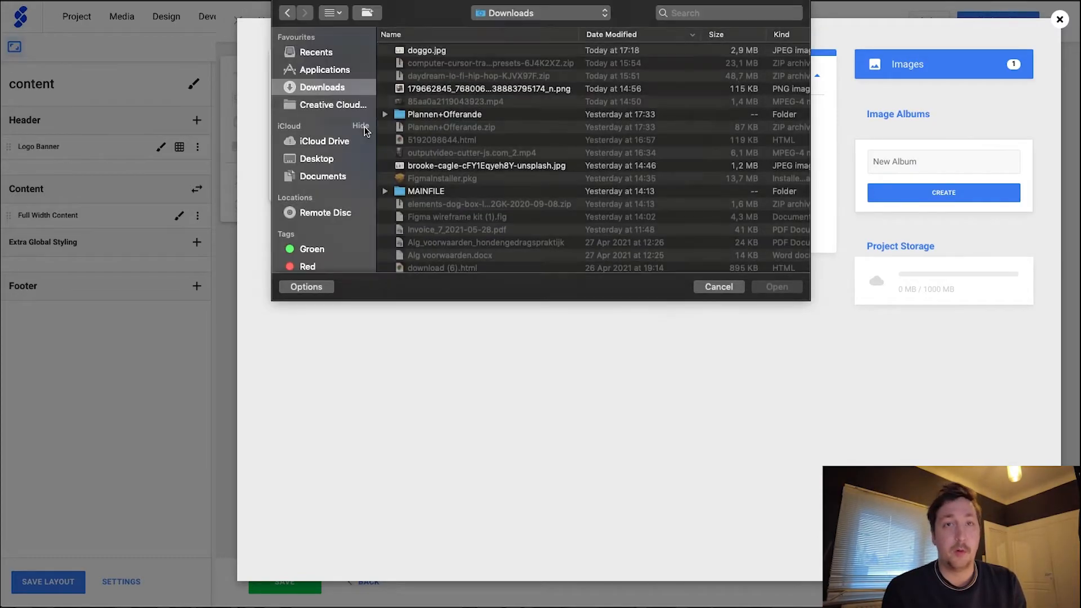
{"action": "left_click", "coordinate": [439, 54]}
{"action": "left_click", "coordinate": [774, 286]}
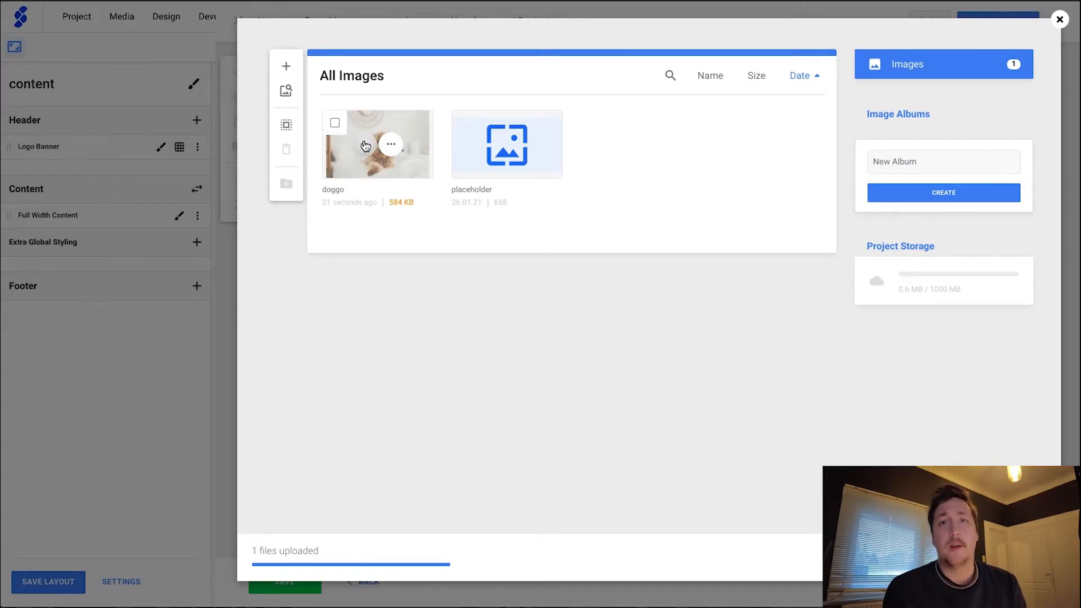
- Use the uploaded doggo picture as the hero component's image and save the content
{"action": "left_click", "coordinate": [388, 143]}
{"action": "mouse_move", "coordinate": [440, 407]}
{"action": "left_click", "coordinate": [284, 582]}
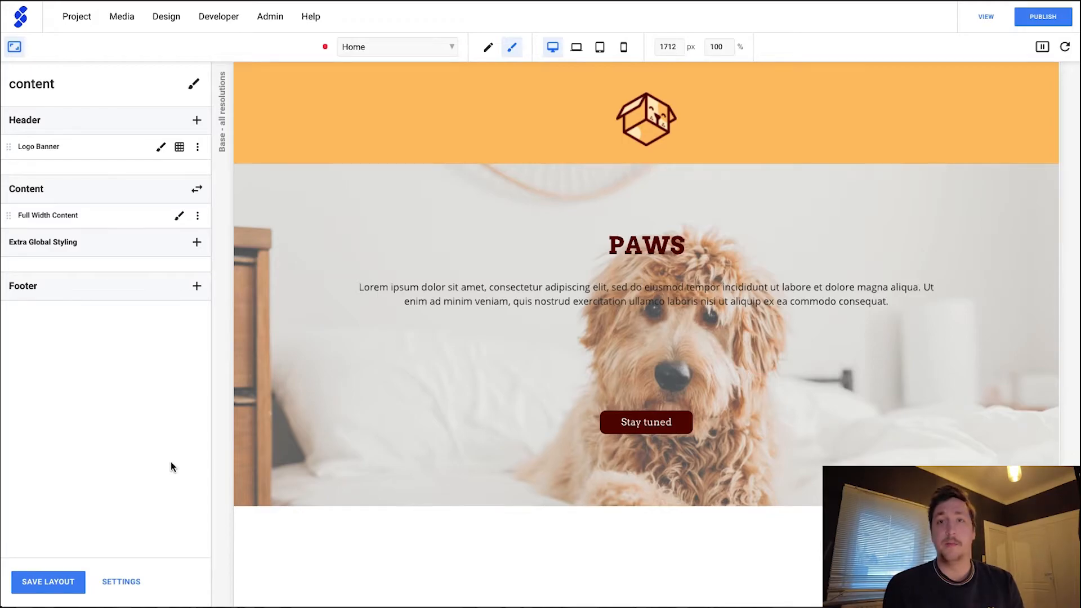
- Switch to the Figma design and examine the Home - Desktop sections below the hero, including the image row
{"action": "left_click", "coordinate": [218, 16]}
{"action": "left_click", "coordinate": [236, 239]}
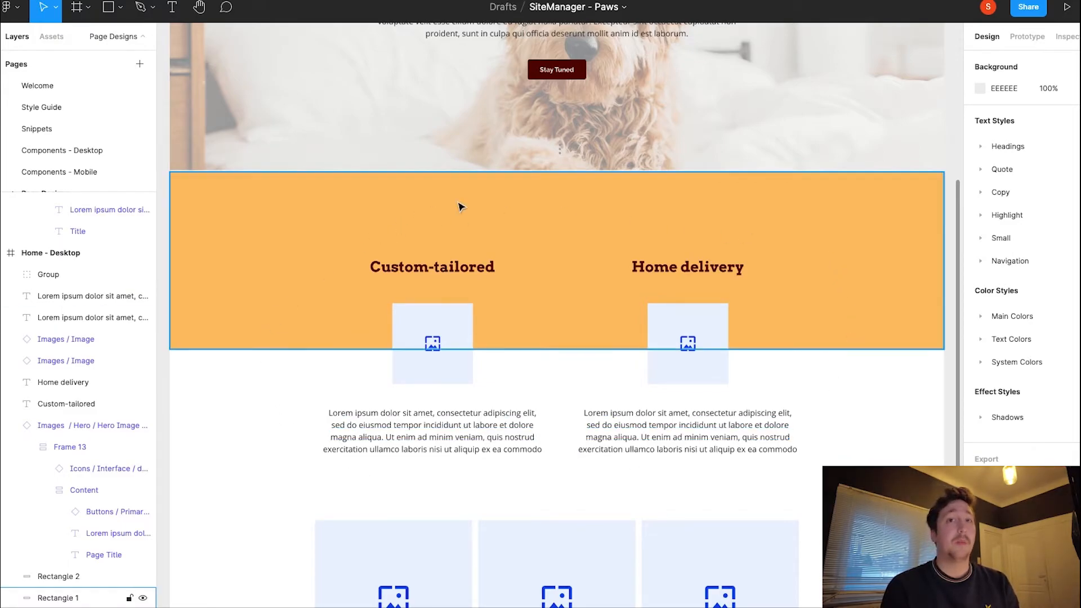
{"action": "left_click", "coordinate": [822, 367]}
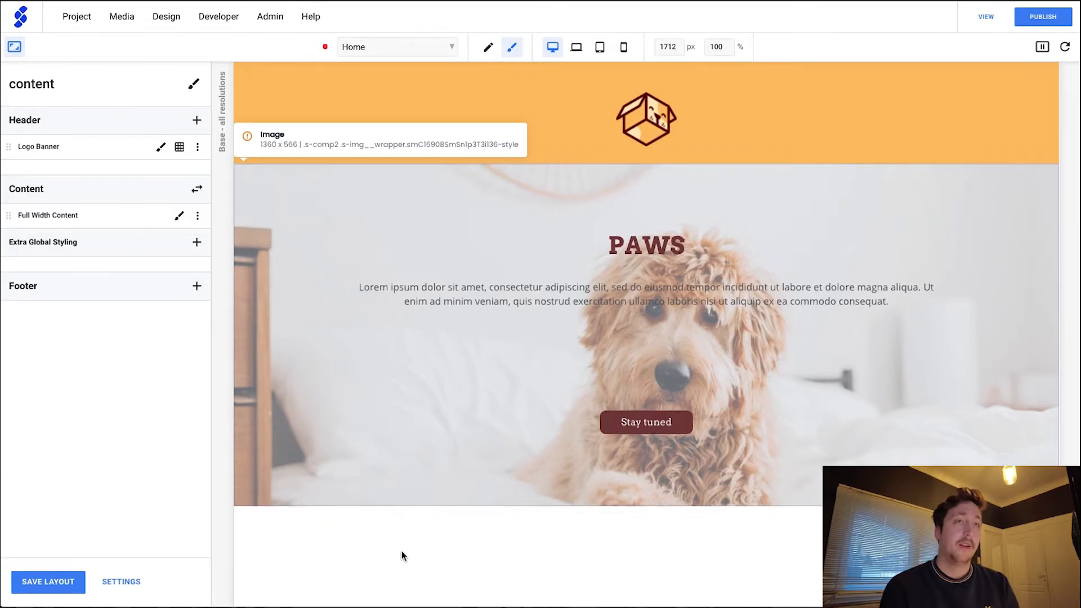
- Install the Image Grid component from the platform library and add it as a new section below the hero
{"action": "mouse_move", "coordinate": [664, 502]}
{"action": "left_click", "coordinate": [647, 508]}
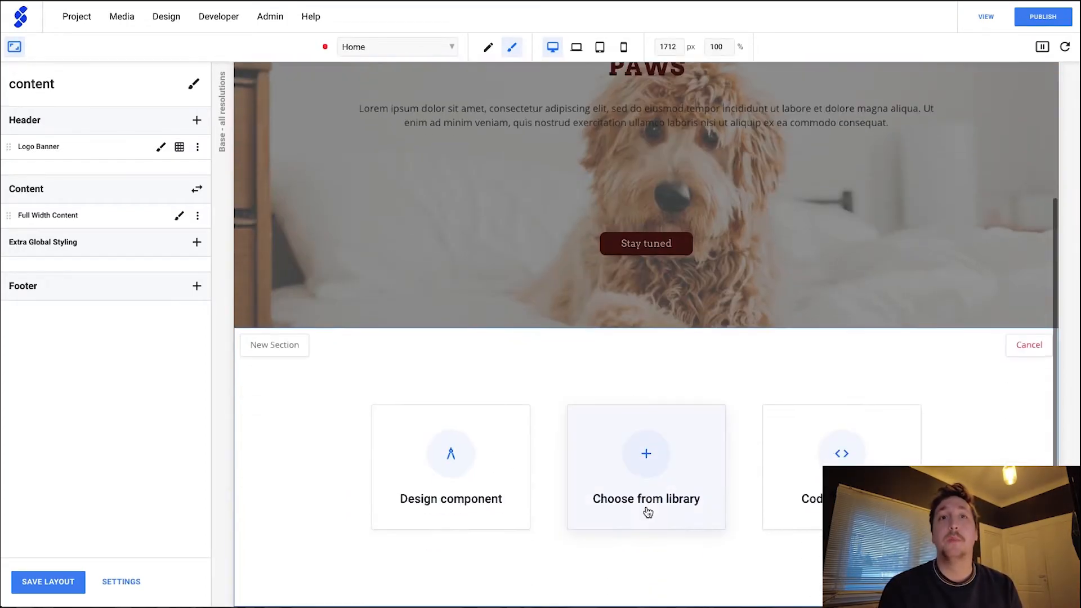
{"action": "left_click", "coordinate": [577, 488]}
{"action": "left_click", "coordinate": [567, 52]}
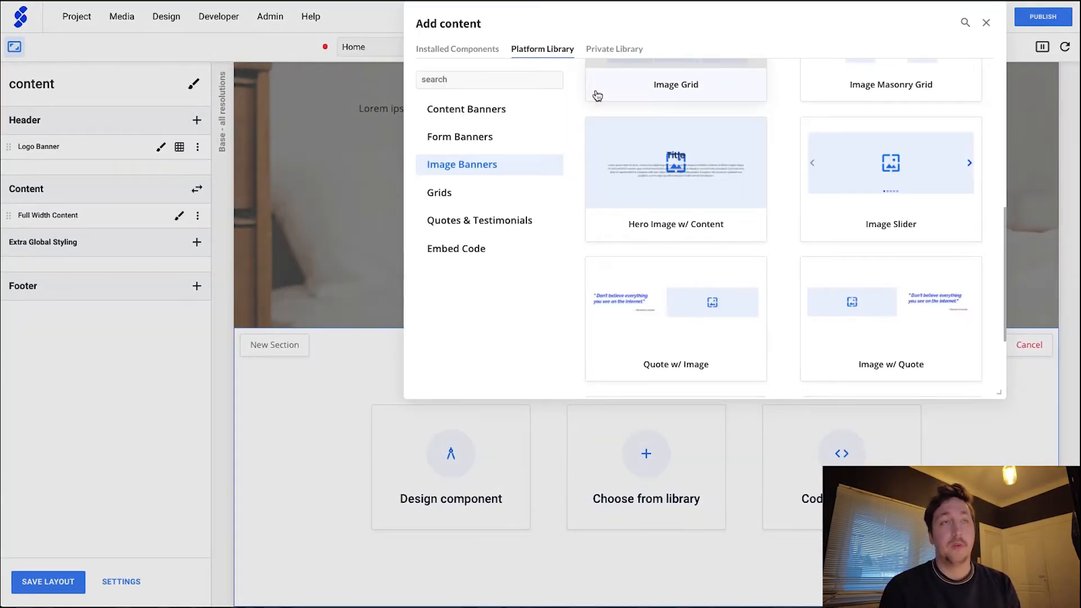
{"action": "scroll", "coordinate": [652, 176], "scroll_direction": "up", "scroll_amount": 3}
{"action": "left_click", "coordinate": [663, 176]}
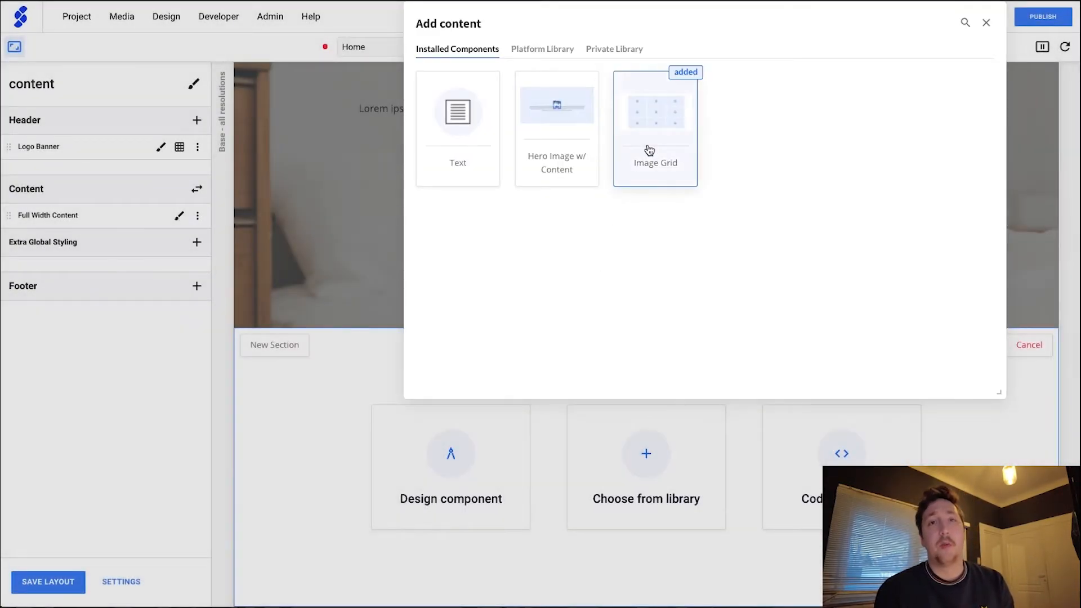
{"action": "left_click", "coordinate": [649, 149]}
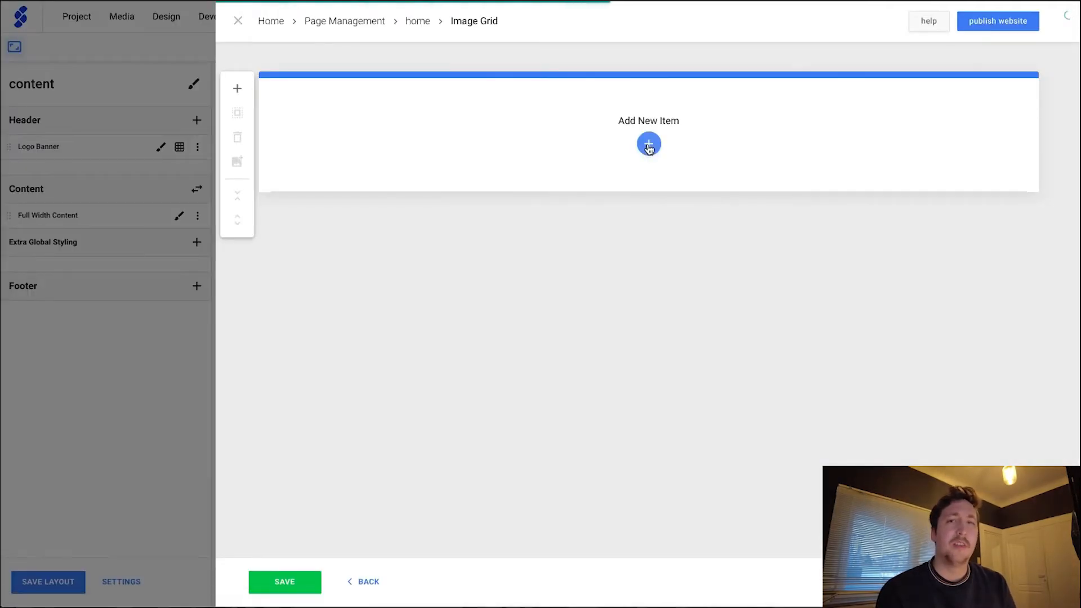
- Add three image items to the image grid and save the content
{"action": "left_click", "coordinate": [649, 145]}
{"action": "left_click", "coordinate": [771, 153]}
{"action": "left_click", "coordinate": [771, 153]}
{"action": "left_click", "coordinate": [767, 263]}
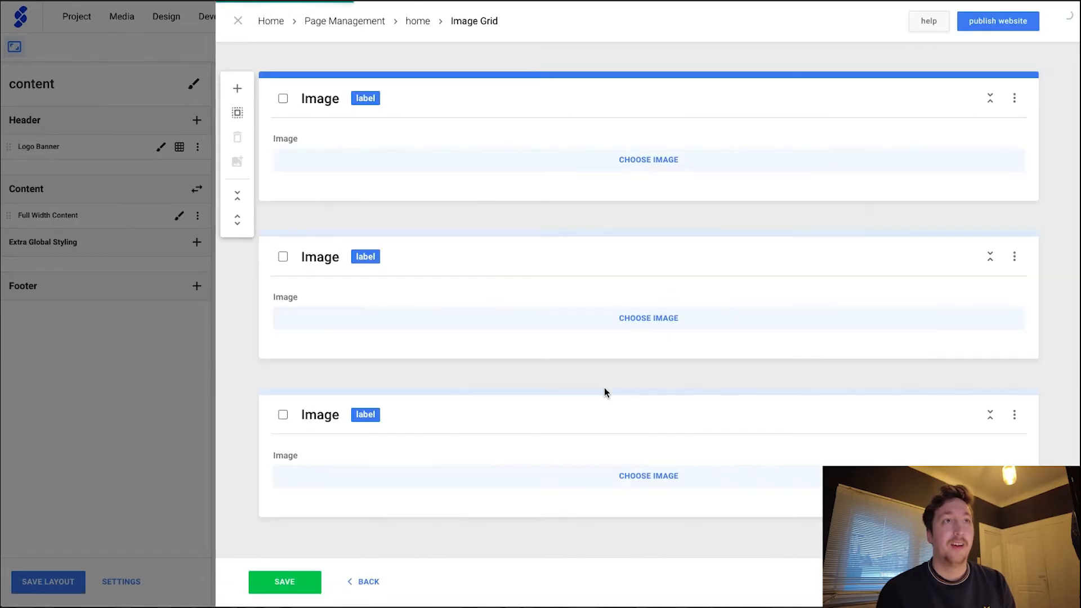
{"action": "left_click", "coordinate": [288, 584]}
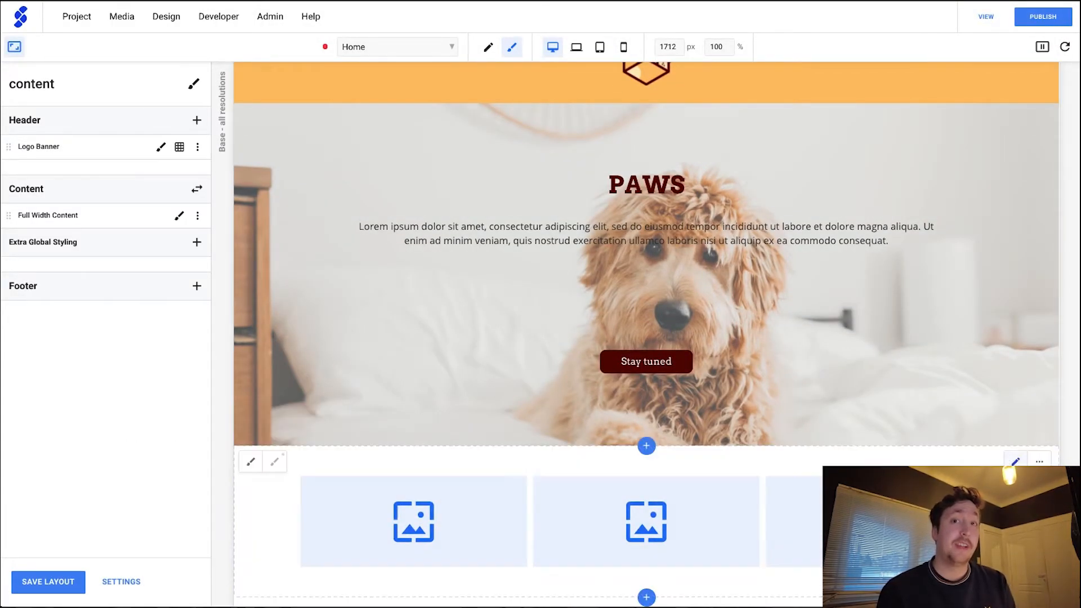
- Search the free stock images for "dog" and choose the smiling golden retriever photo for the grid's first image
{"action": "left_click", "coordinate": [1016, 465]}
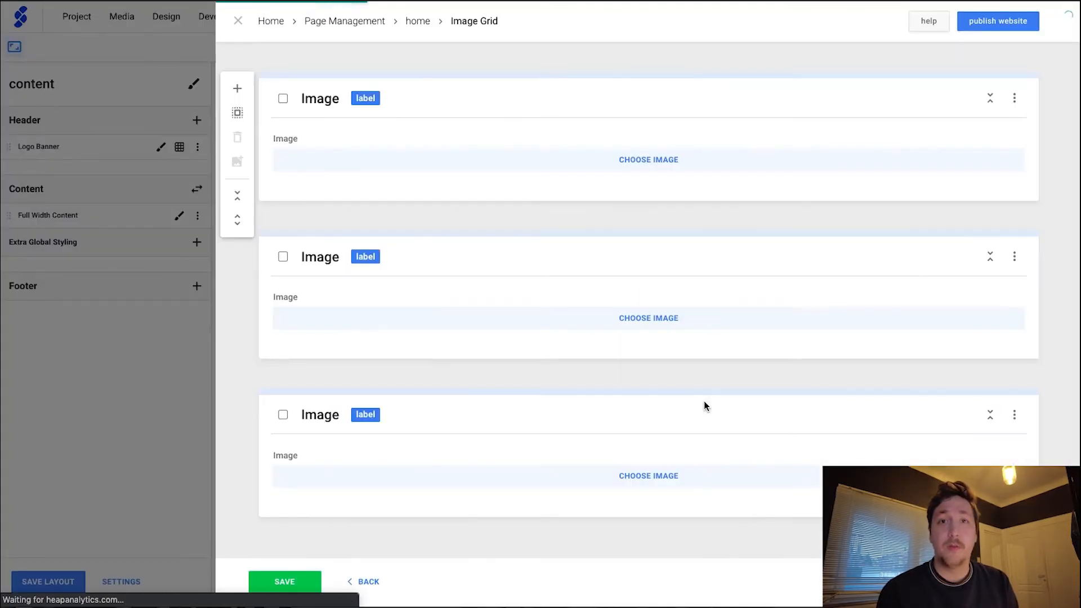
{"action": "left_click", "coordinate": [621, 155]}
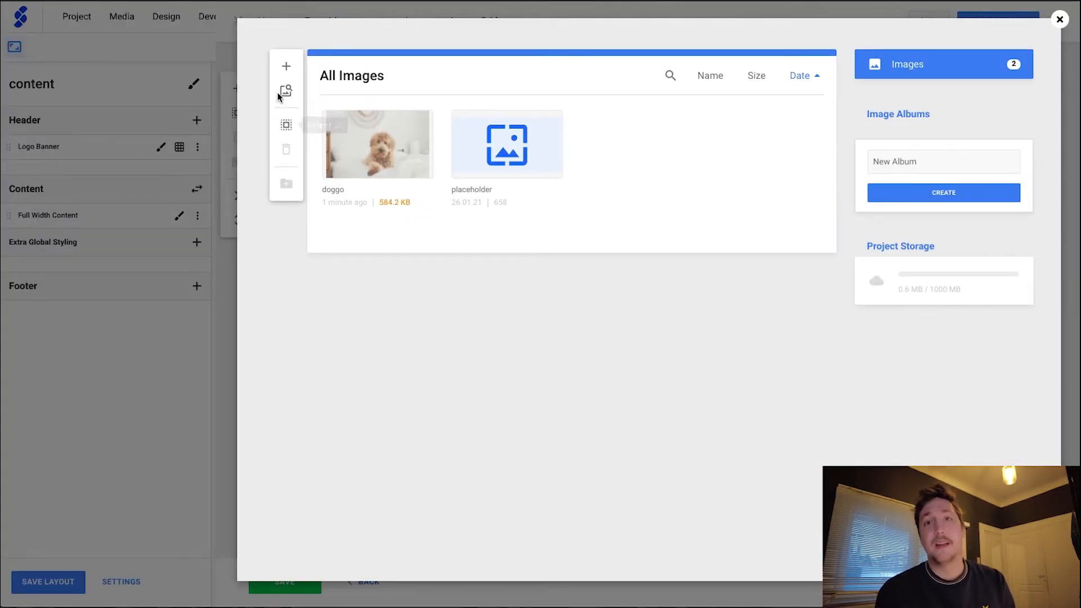
{"action": "left_click", "coordinate": [286, 92]}
{"action": "type", "text": "dog"}
{"action": "key", "text": "Return"}
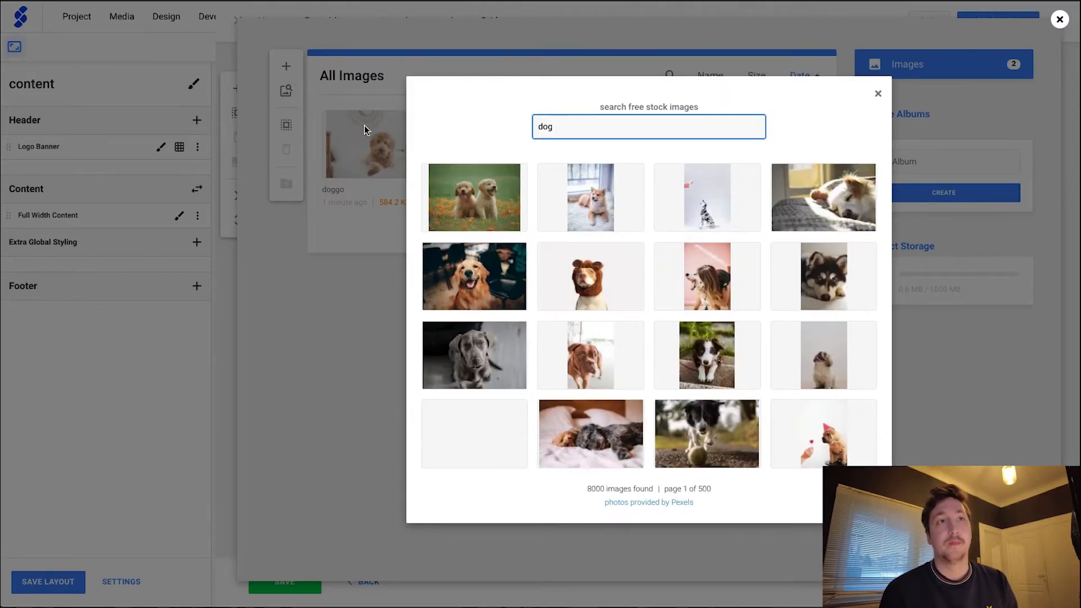
{"action": "left_click", "coordinate": [465, 281]}
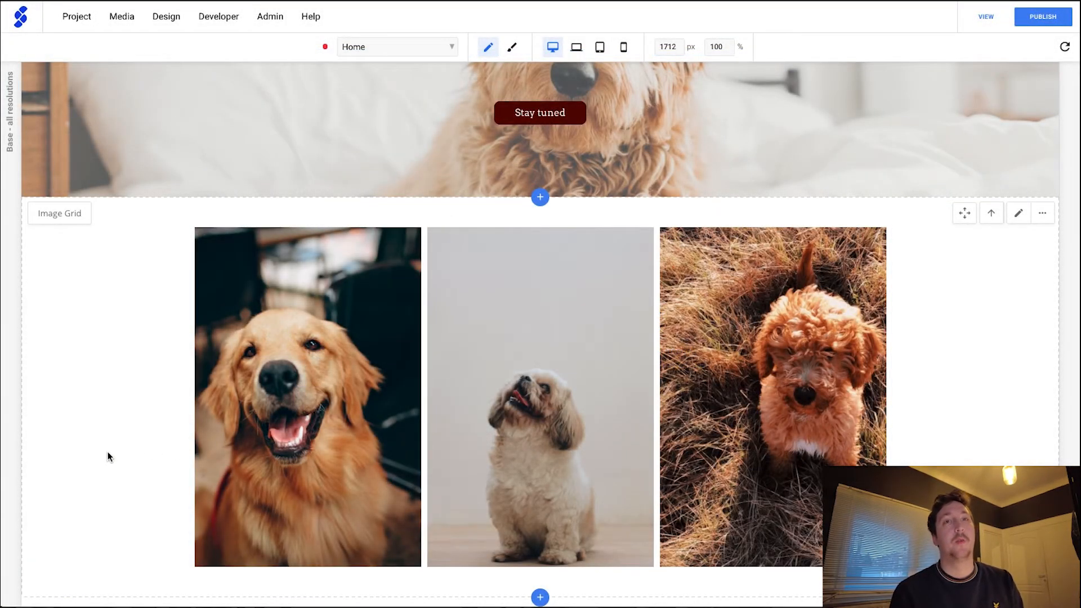
- Replace the hero's placeholder paragraph with a Paws introduction about tailored dog food, beginning "Paws is a soon to be launched tailored dog food company."
{"action": "scroll", "coordinate": [108, 452], "scroll_direction": "up", "scroll_amount": 5}
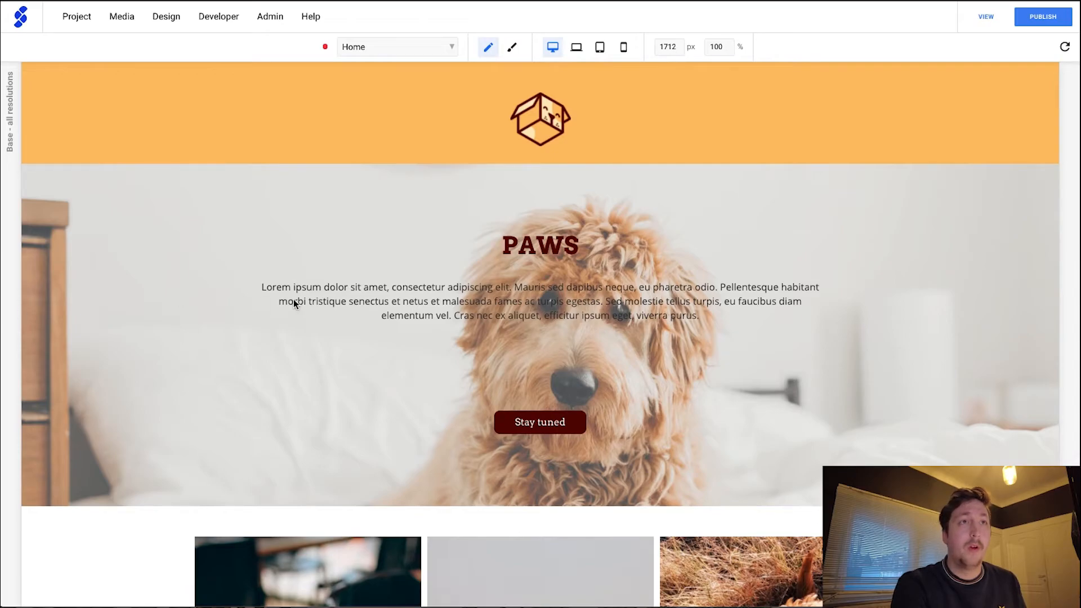
{"action": "left_click", "coordinate": [381, 295]}
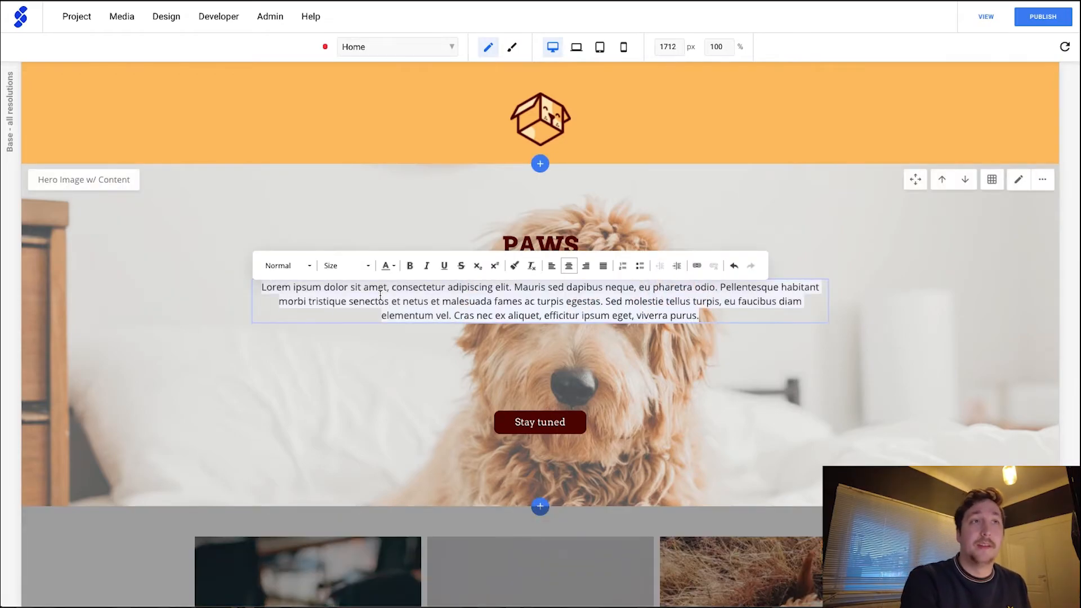
{"action": "type", "text": "Paws is a soon to be launched tailored dog food company. We provide the best food for your dog. With our home delivery we provide the best food for your dog. Our dog food is completely custom-tailored to the needs of your pet."}
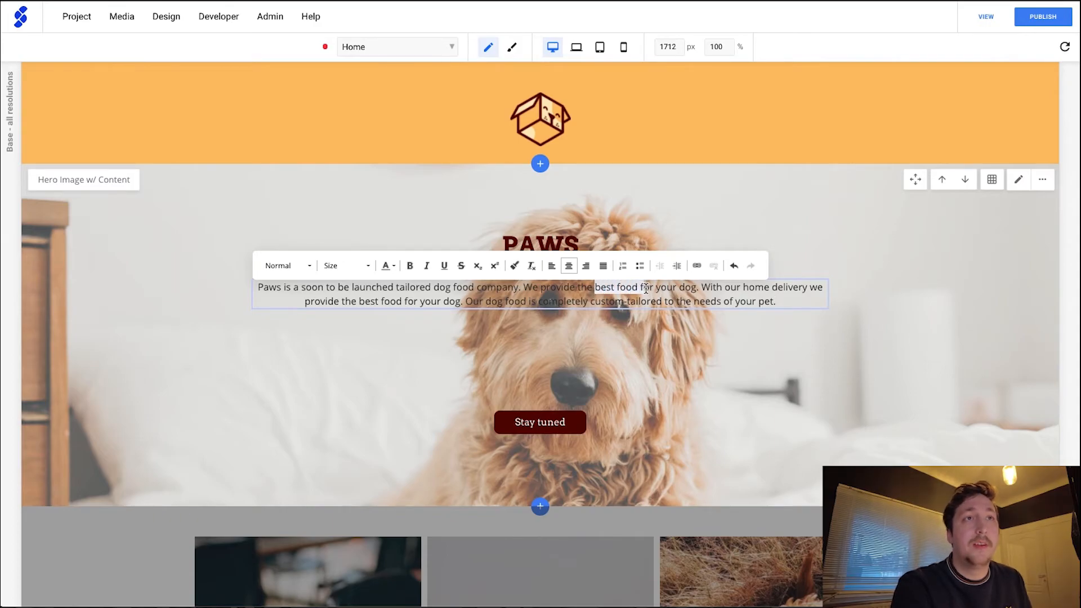
- Make the words "the best food" bold in the hero paragraph and save the text
{"action": "left_click_drag", "start_coordinate": [638, 289], "coordinate": [578, 288]}
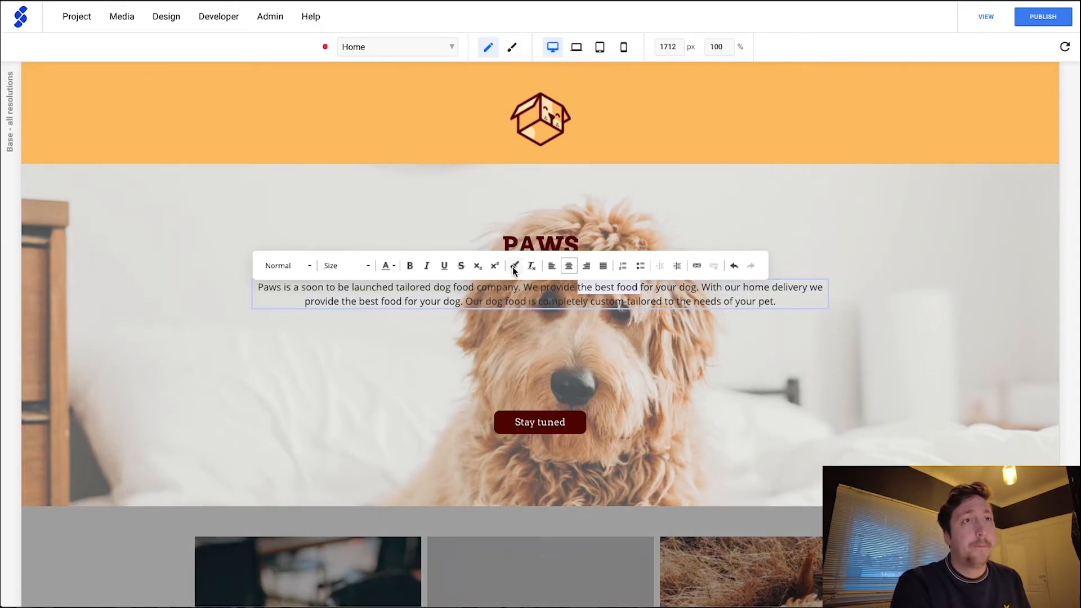
{"action": "left_click", "coordinate": [411, 270]}
{"action": "left_click", "coordinate": [505, 334]}
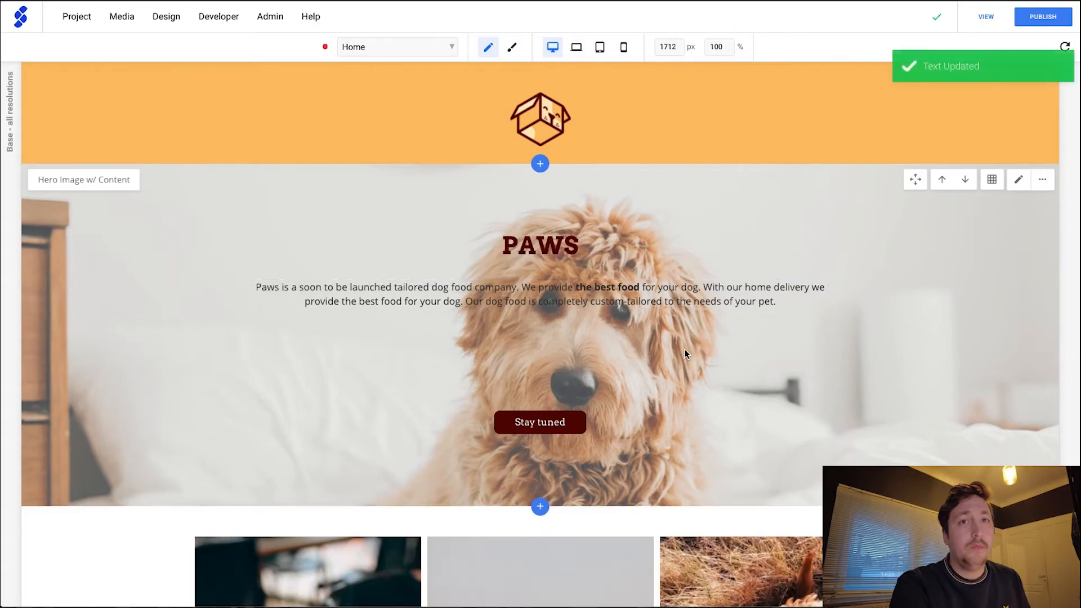
- In the design view, set the hero paragraph's font size to 1,4 em, save the styling and return to the layout overview
{"action": "left_click", "coordinate": [513, 46]}
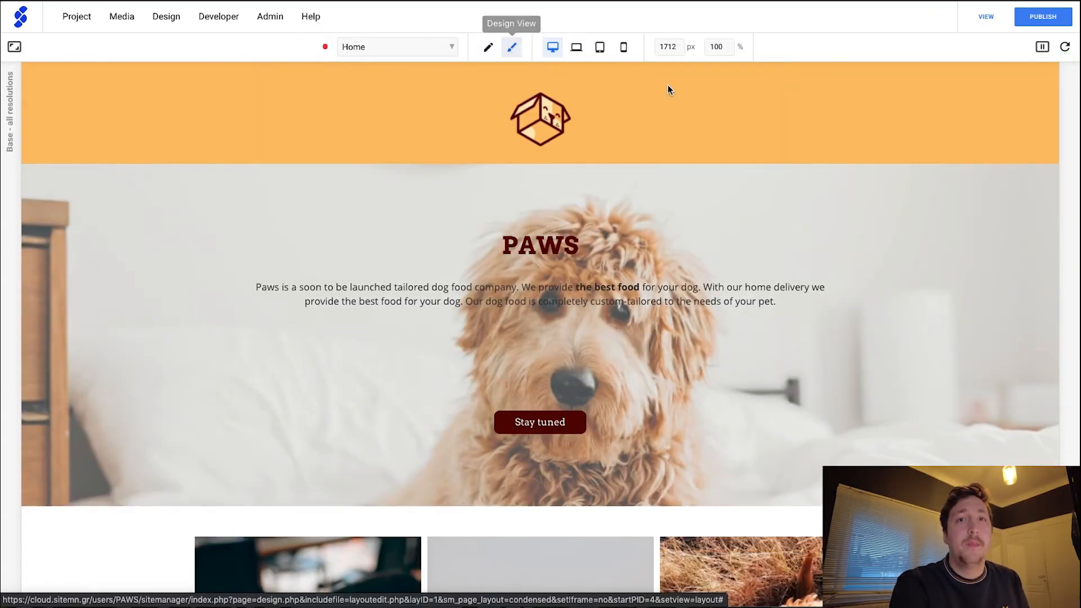
{"action": "left_click", "coordinate": [699, 281]}
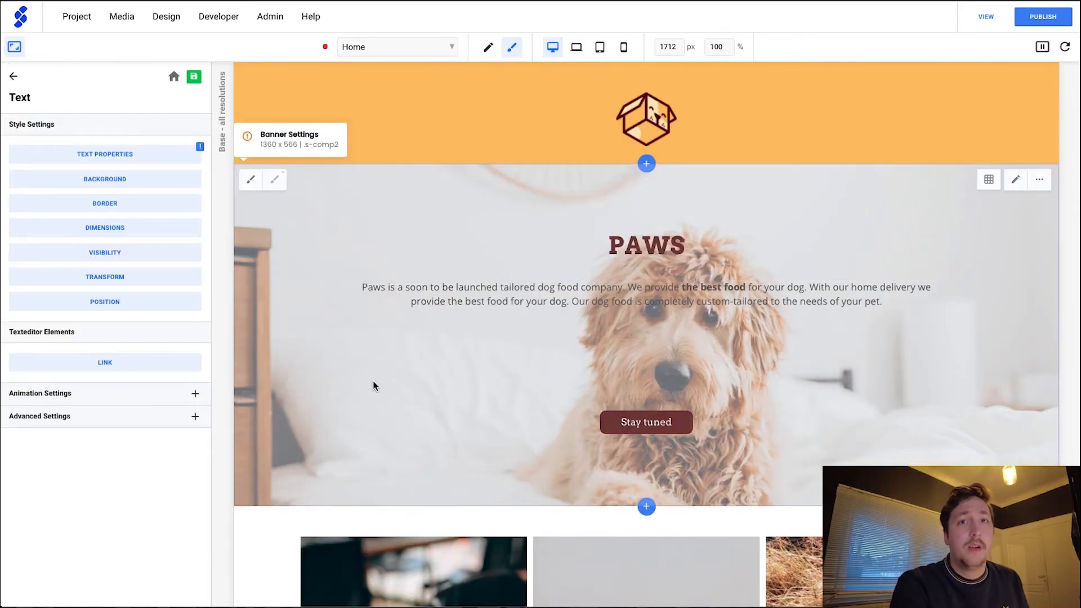
{"action": "left_click", "coordinate": [182, 153]}
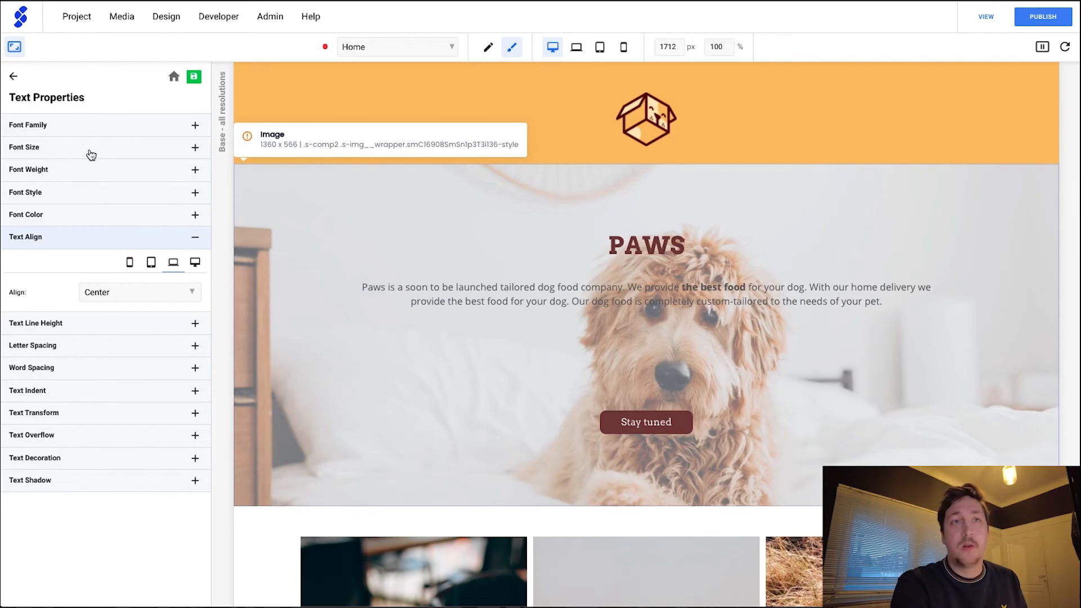
{"action": "left_click", "coordinate": [91, 154]}
{"action": "double_click", "coordinate": [105, 204]}
{"action": "type", "text": "2,3"}
{"action": "key", "text": "Down"}
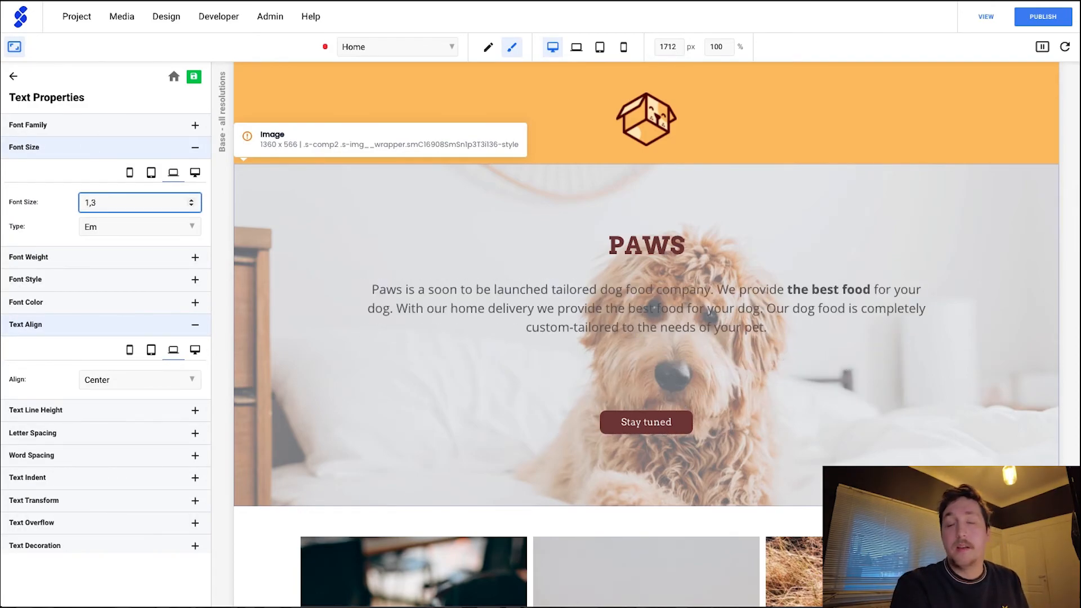
{"action": "key", "text": "BackSpace"}
{"action": "type", "text": "4"}
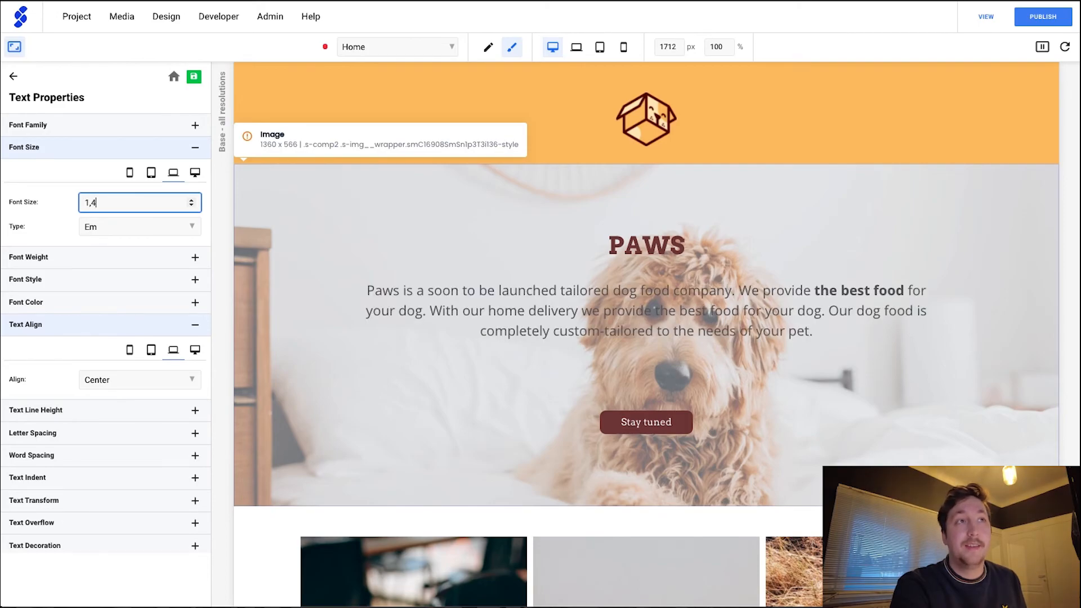
{"action": "left_click", "coordinate": [193, 76]}
{"action": "left_click", "coordinate": [174, 77]}
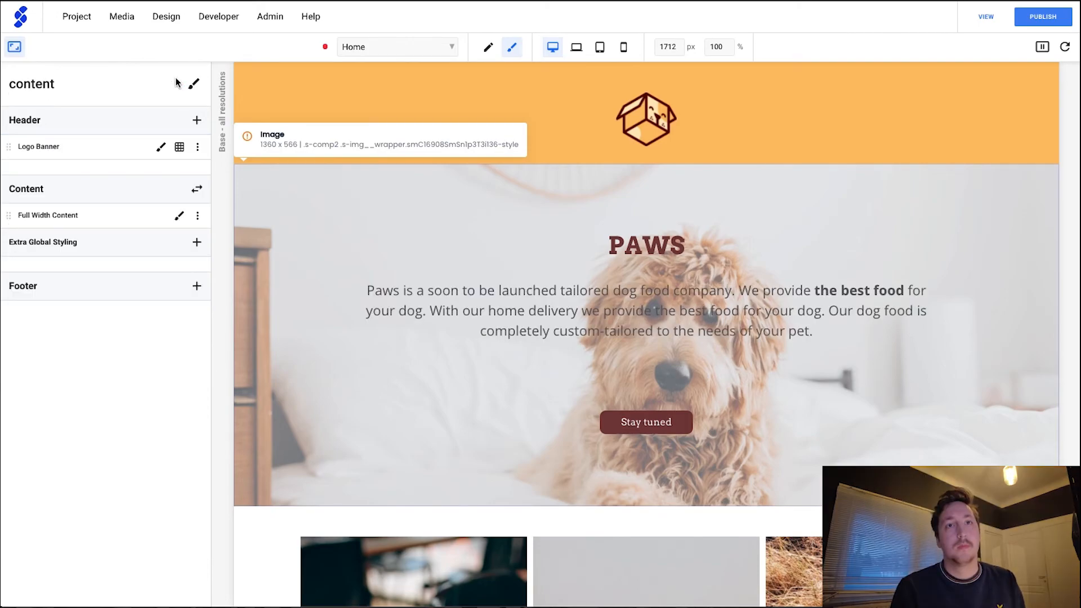
- Return to the content view without the design sidebar and look over the page's hero and image grid
{"action": "left_click", "coordinate": [14, 47]}
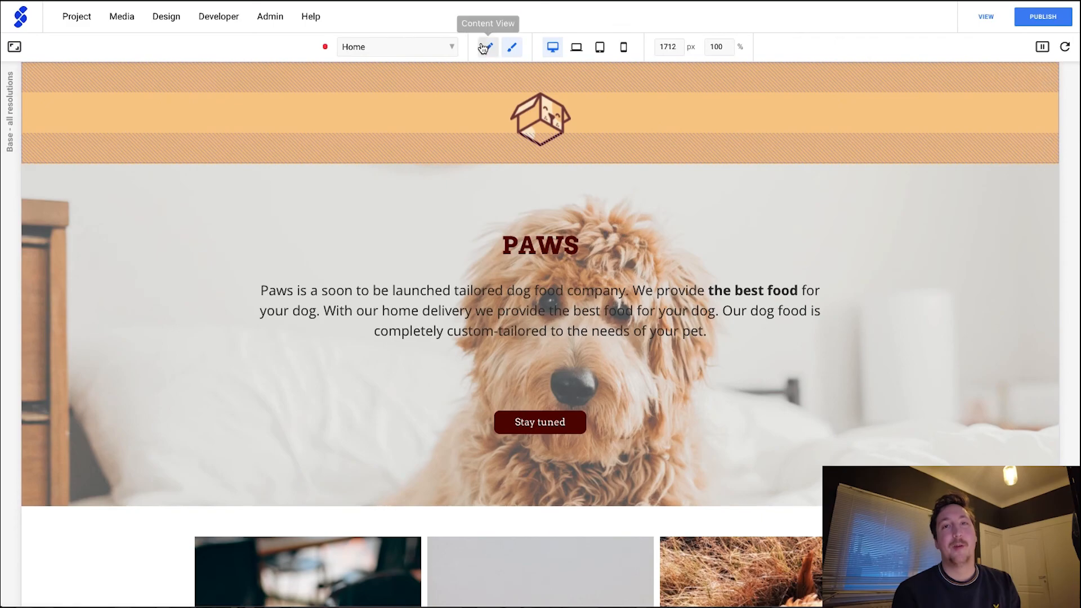
{"action": "left_click", "coordinate": [489, 48]}
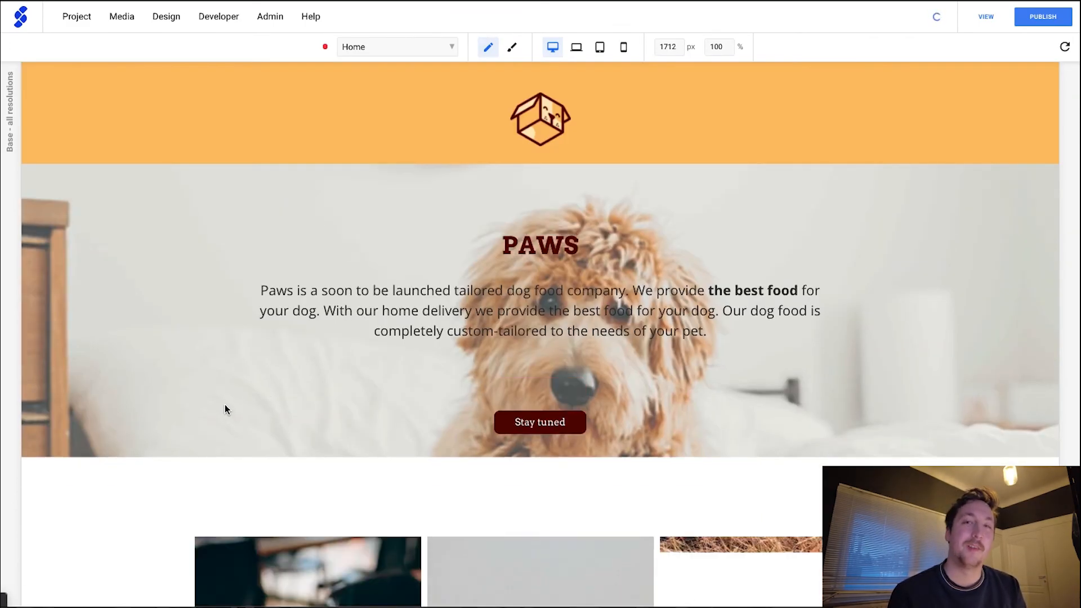
{"action": "scroll", "coordinate": [225, 409], "scroll_direction": "down", "scroll_amount": 3}
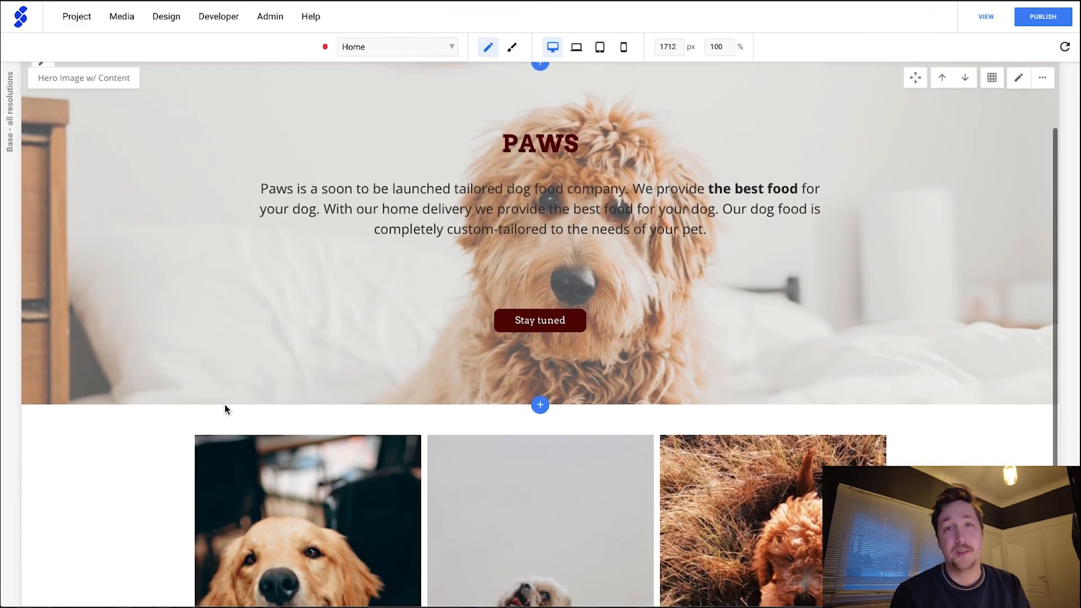
{"action": "scroll", "coordinate": [109, 510], "scroll_direction": "down", "scroll_amount": 3}
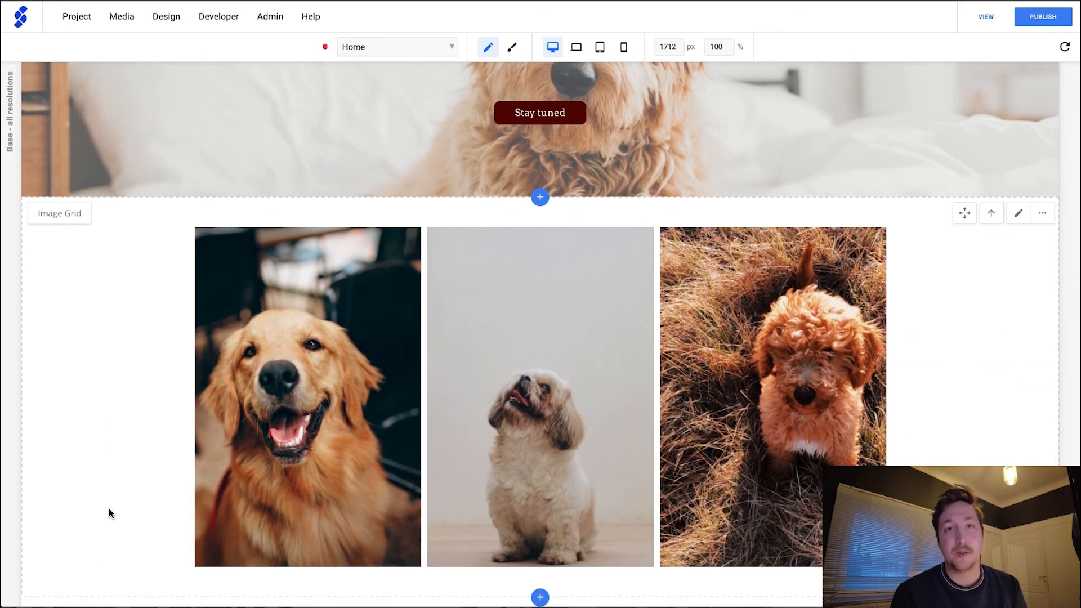
{"action": "scroll", "coordinate": [110, 509], "scroll_direction": "up", "scroll_amount": 6}
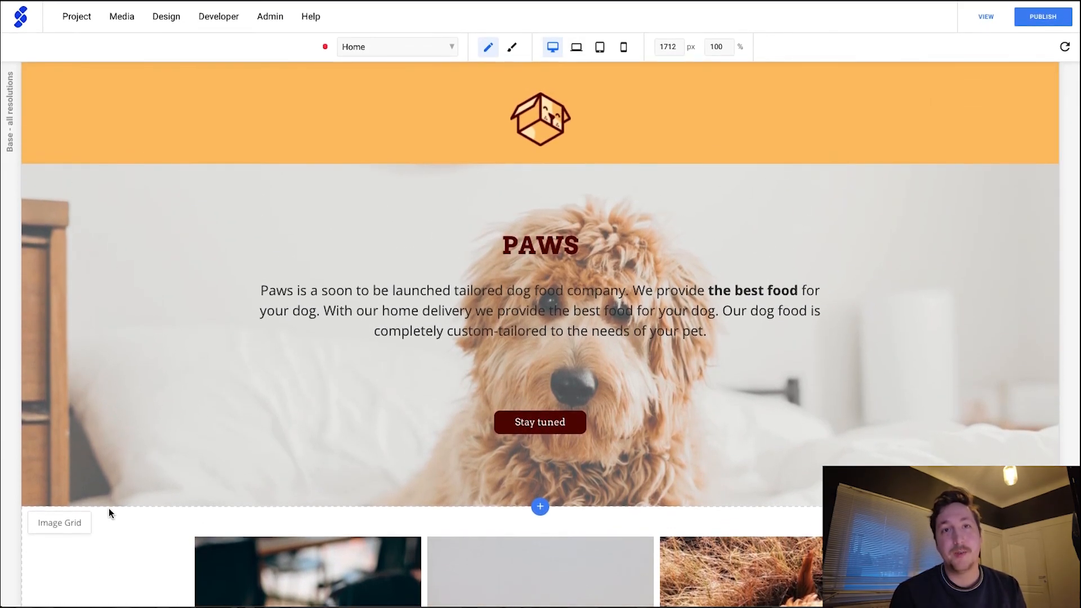